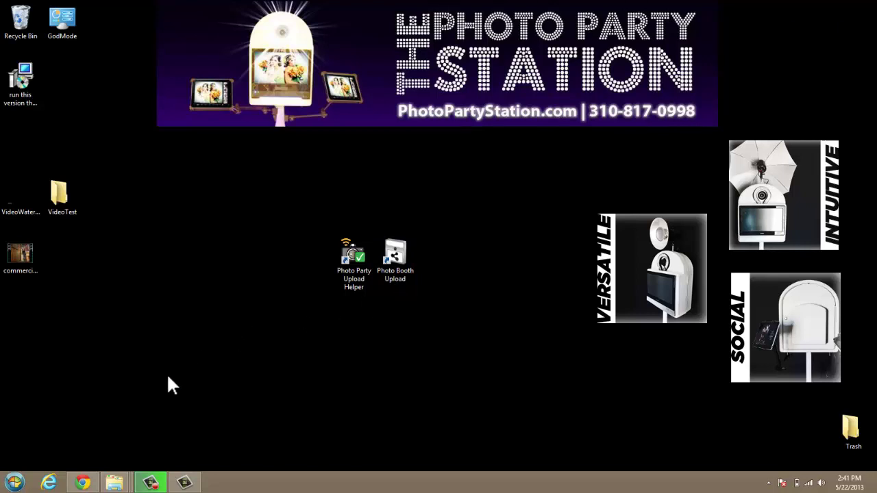
Load login.photopartyupload.com in Chrome to show the free-trial registration page.
left_click(83, 483)
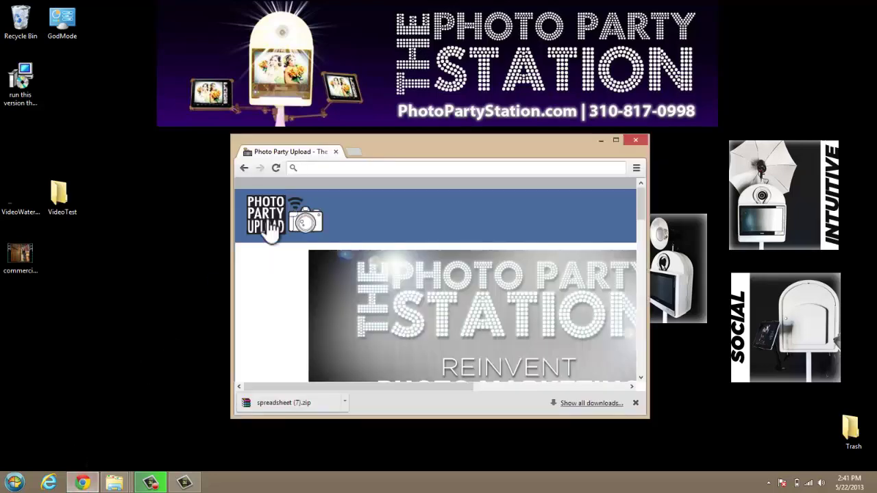
type("login.photopartyupload.com")
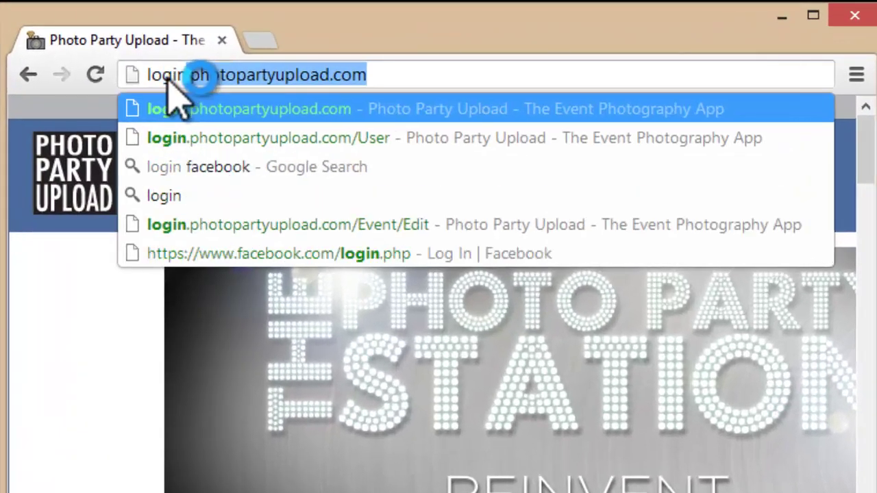
key("End")
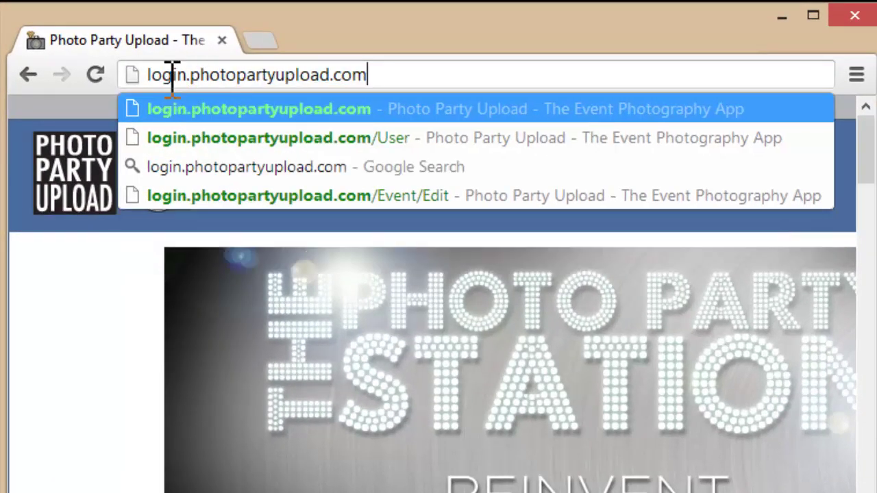
key("Return")
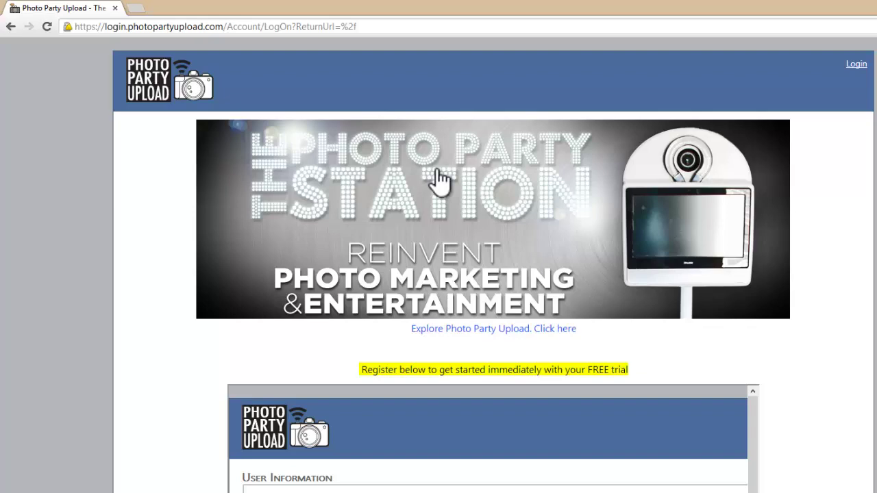
scroll(494, 274, "down", 6)
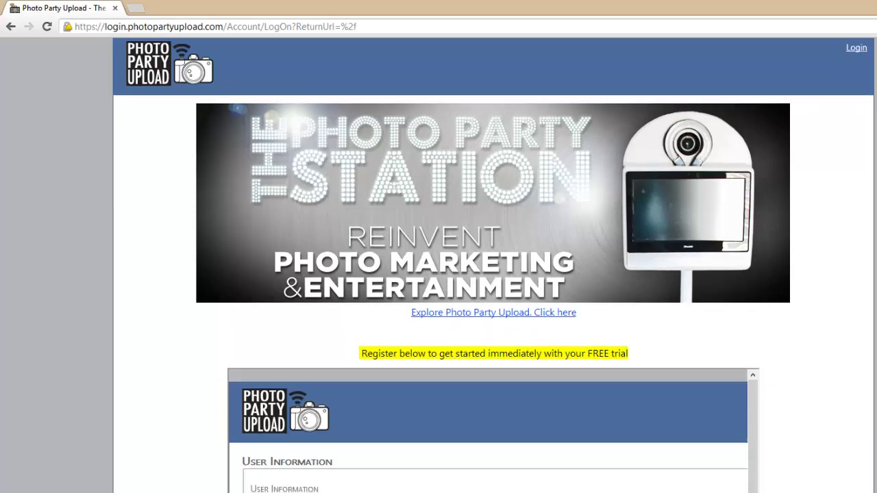
scroll(494, 275, "up", 6)
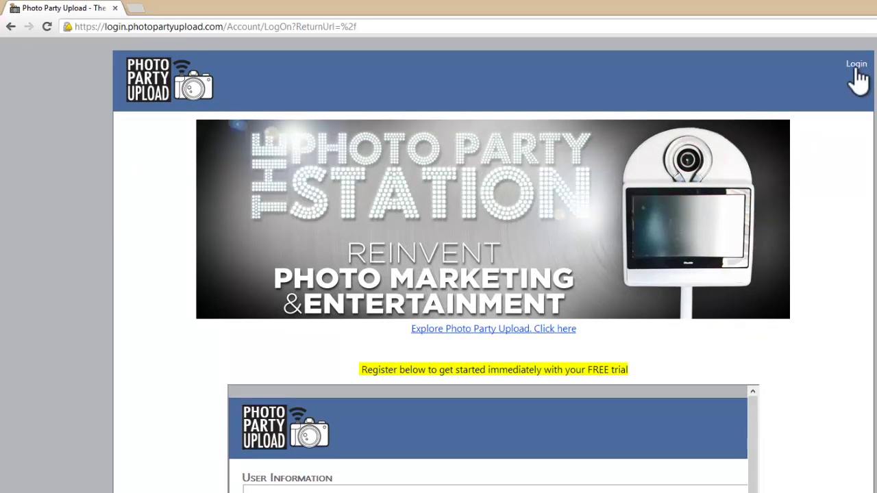
Sign in with the saved account e-mail and password, then scroll through the events list.
left_click(856, 66)
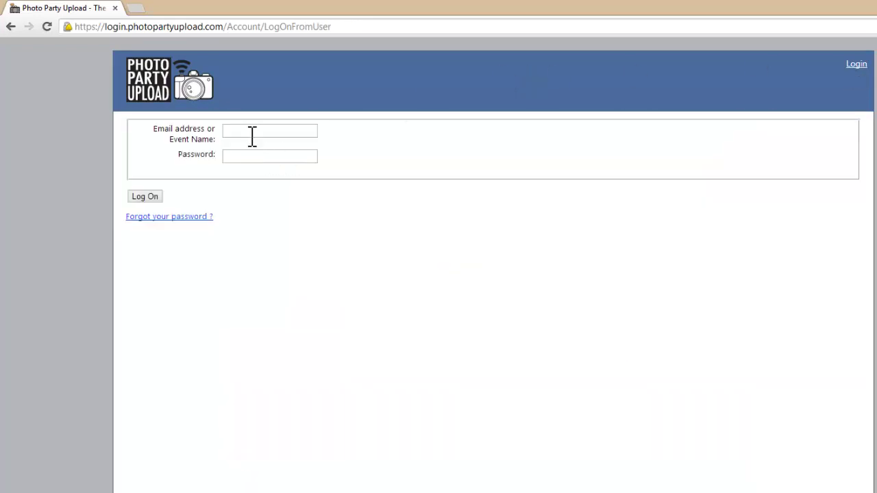
left_click(251, 132)
type("pput")
key("Down")
key("Return")
key("Tab")
type("********")
key("Return")
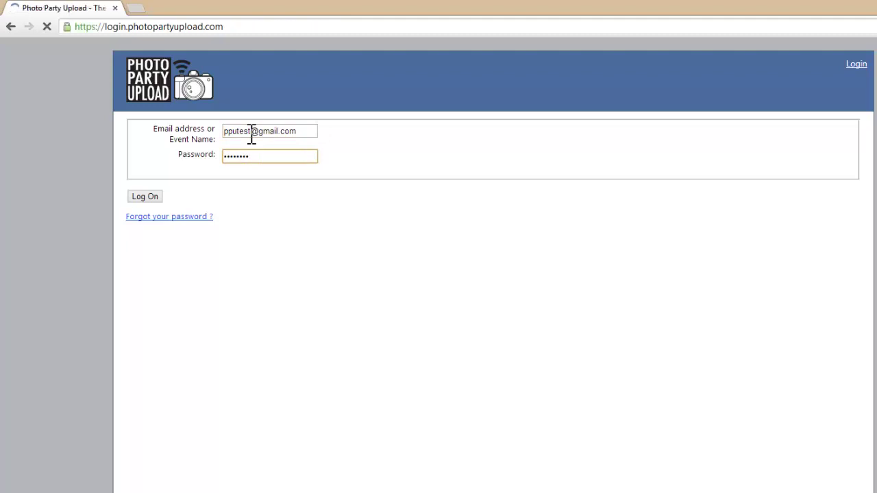
scroll(332, 195, "down", 6)
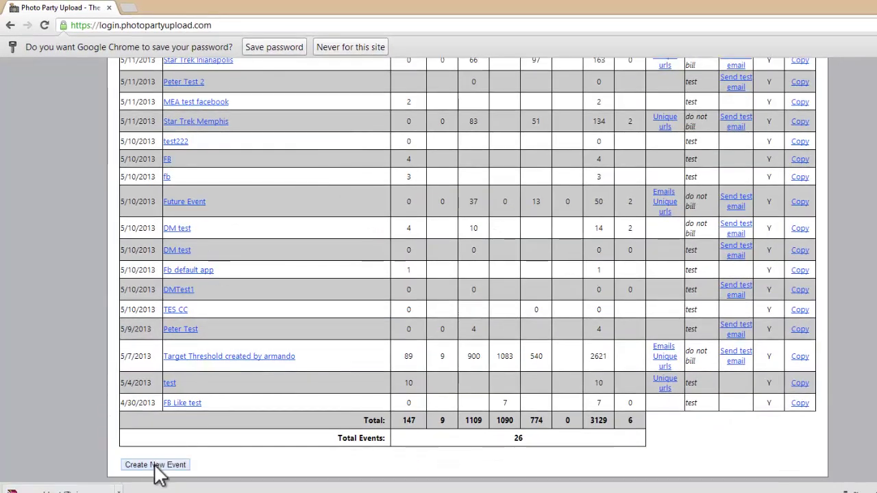
Start a new event dated 2013/05/23 and named Video Test.
left_click(155, 464)
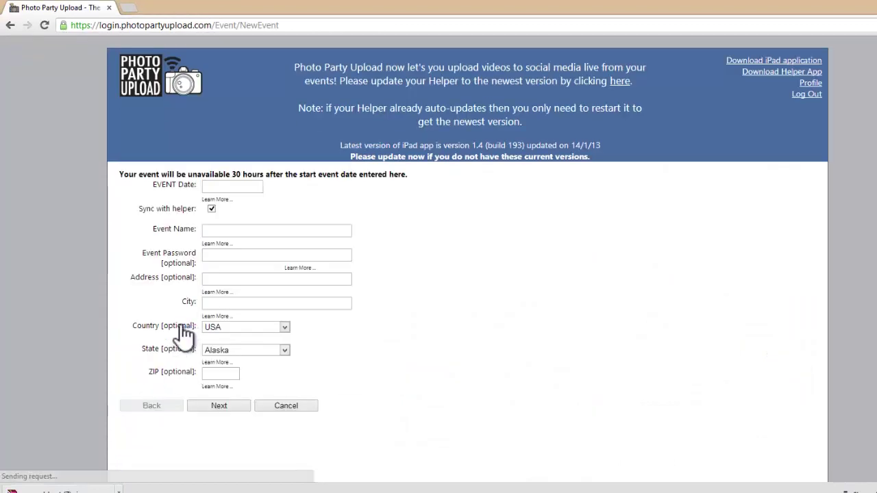
left_click(233, 185)
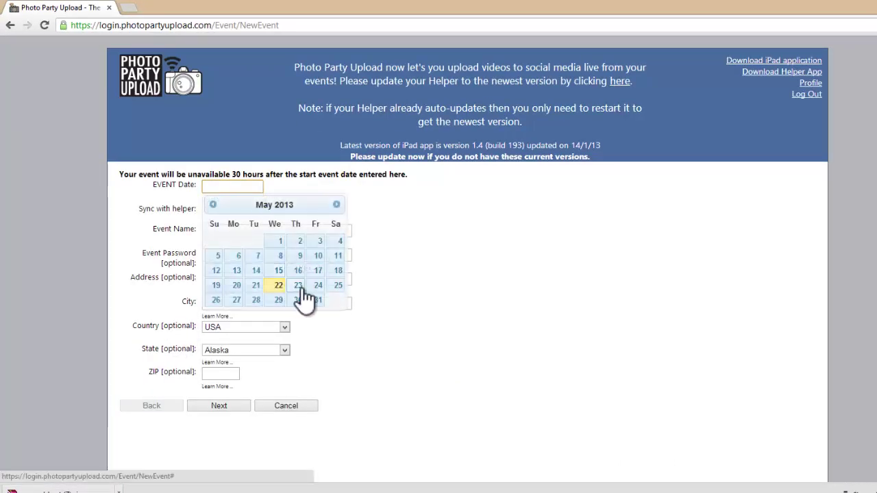
left_click(299, 285)
left_click(233, 233)
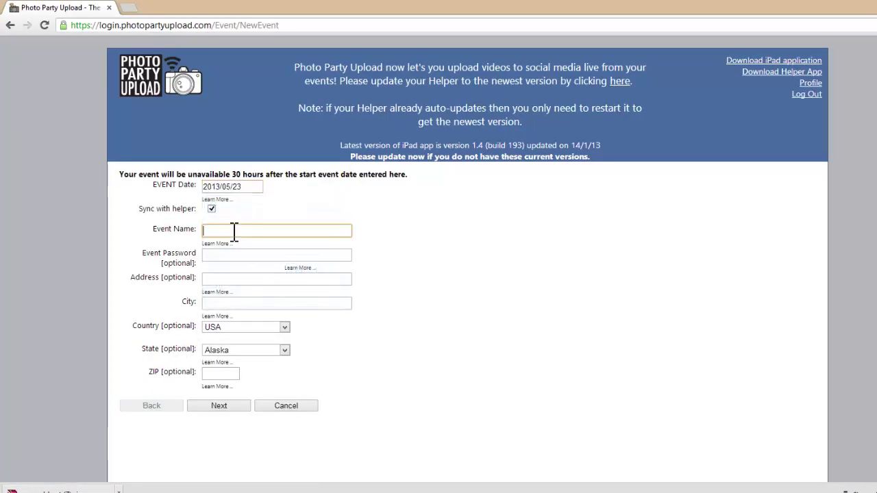
type("Video")
key("Down")
key("Return")
key("Tab")
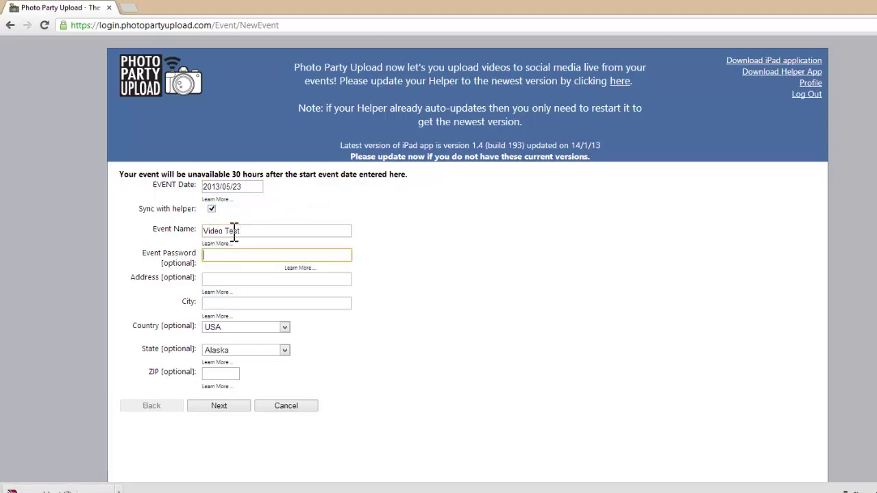
Set the new event's city to Los Angeles.
left_click(228, 302)
type("Los")
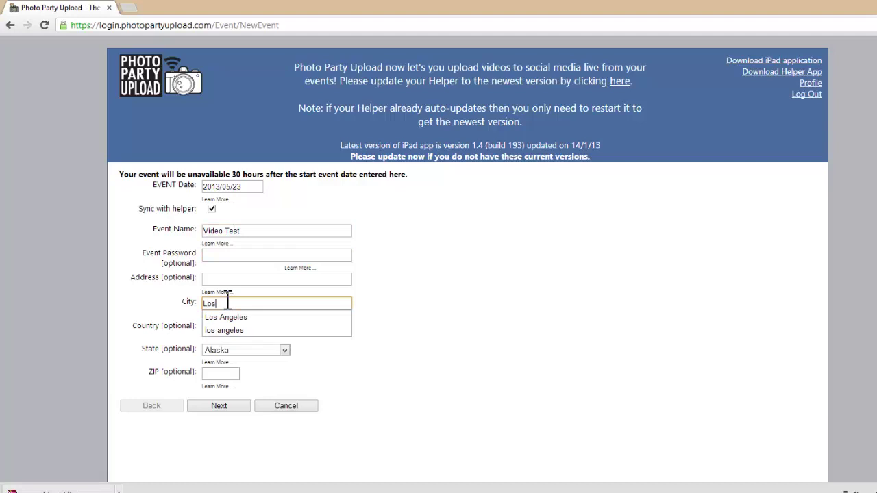
key("Down")
key("Return")
key("Tab")
key("Tab")
key("Tab")
key("Tab")
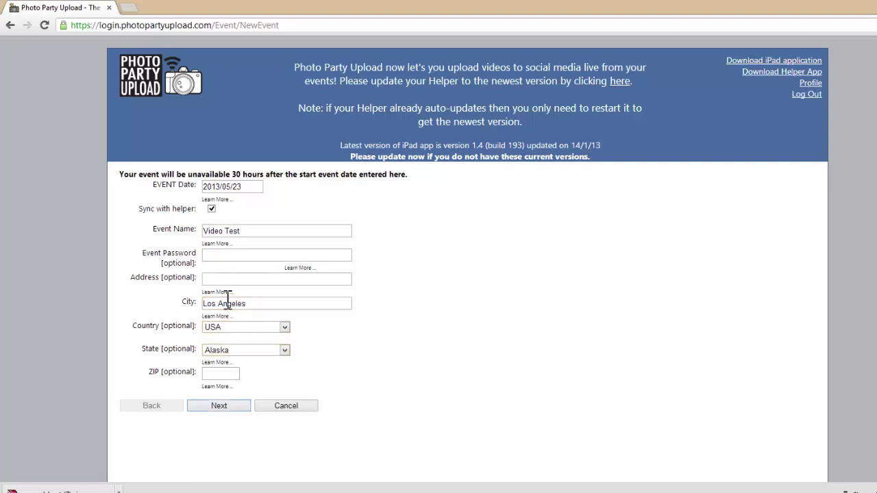
Enable Facebook with Wall Message, plus Twitter, Email and Upload video for the event.
left_click(210, 408)
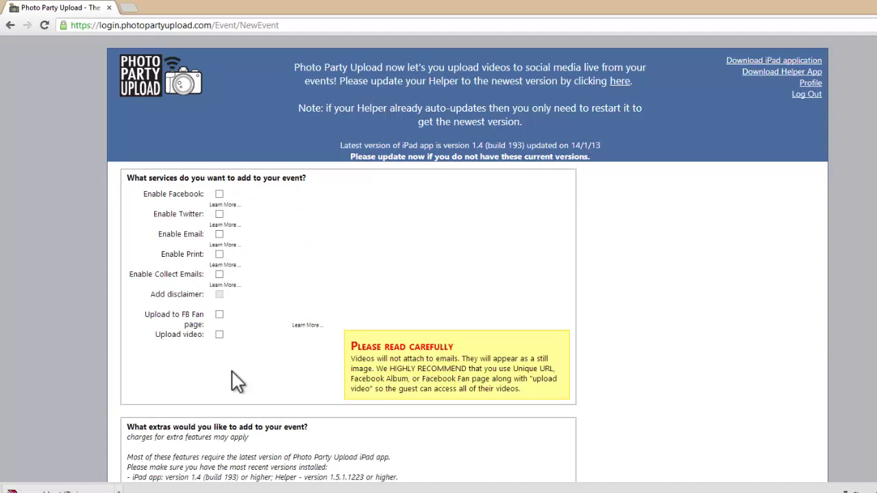
left_click(220, 195)
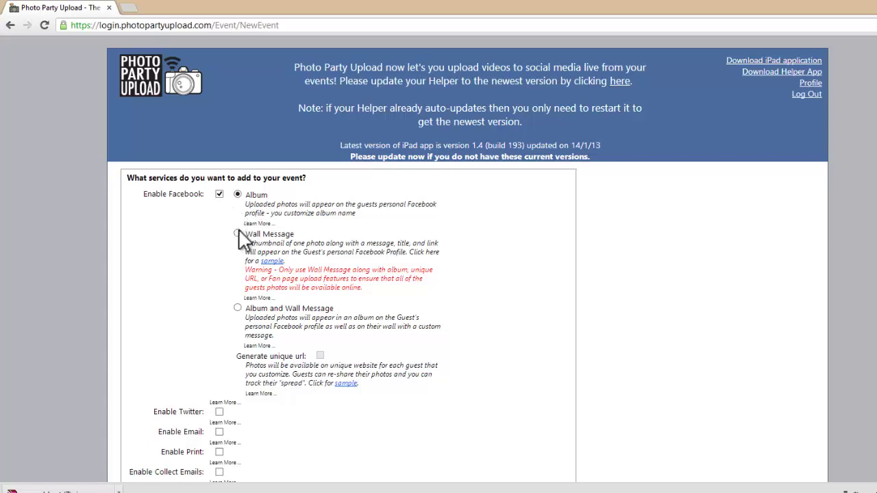
left_click(238, 234)
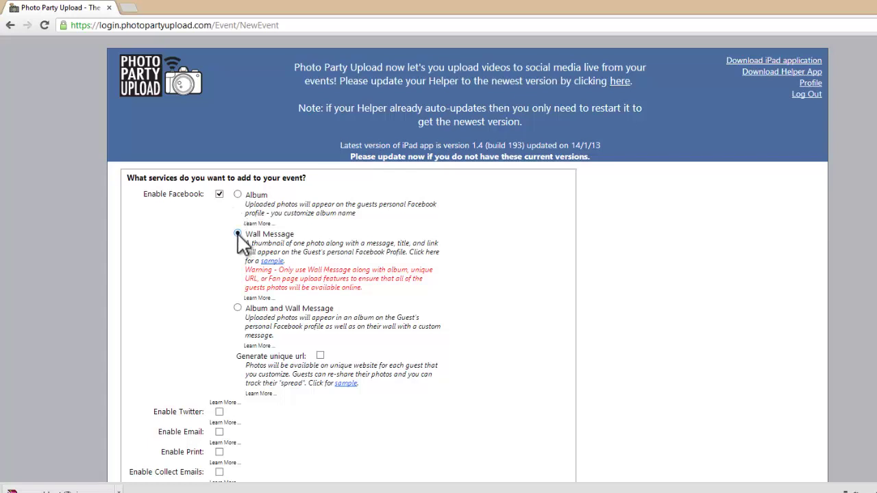
left_click(219, 412)
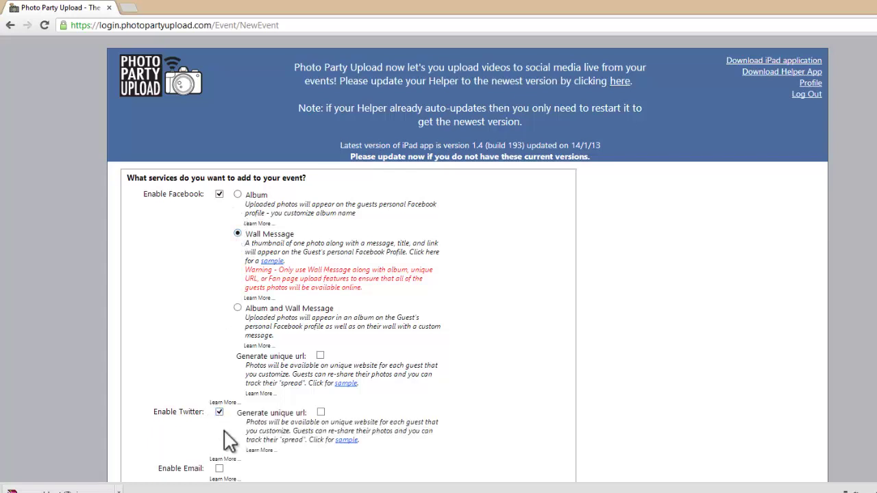
left_click(219, 470)
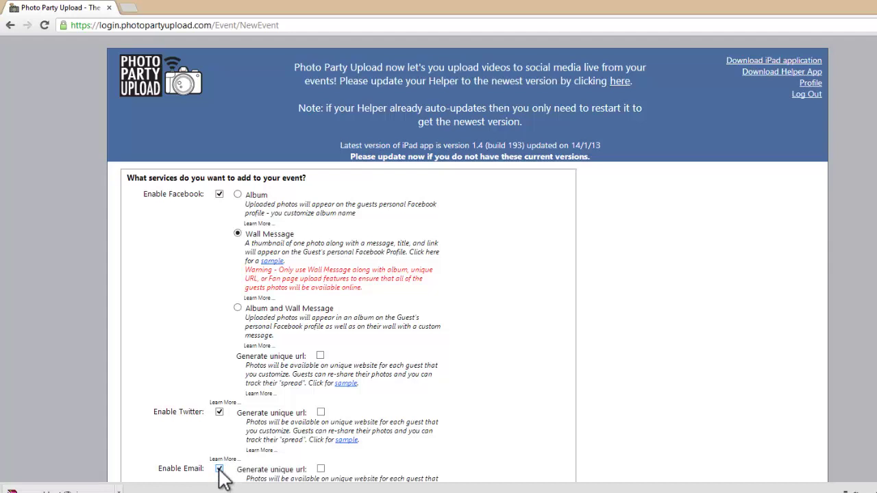
scroll(223, 478, "down", 3)
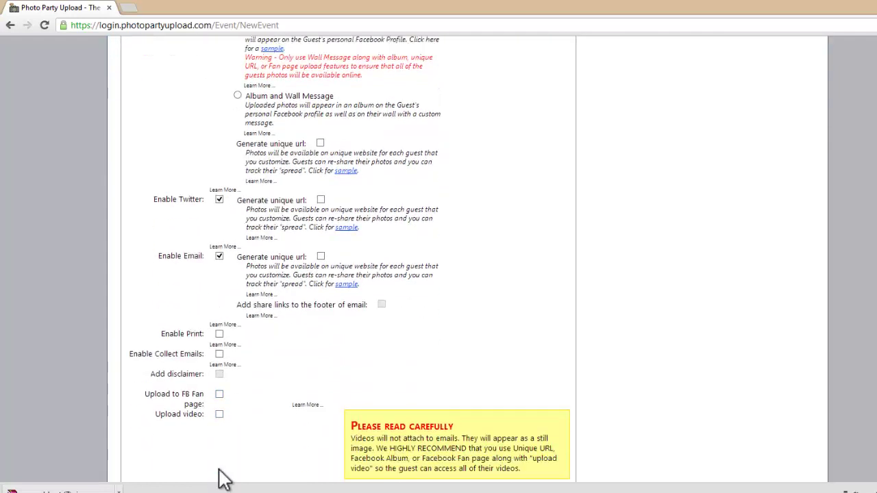
left_click(219, 415)
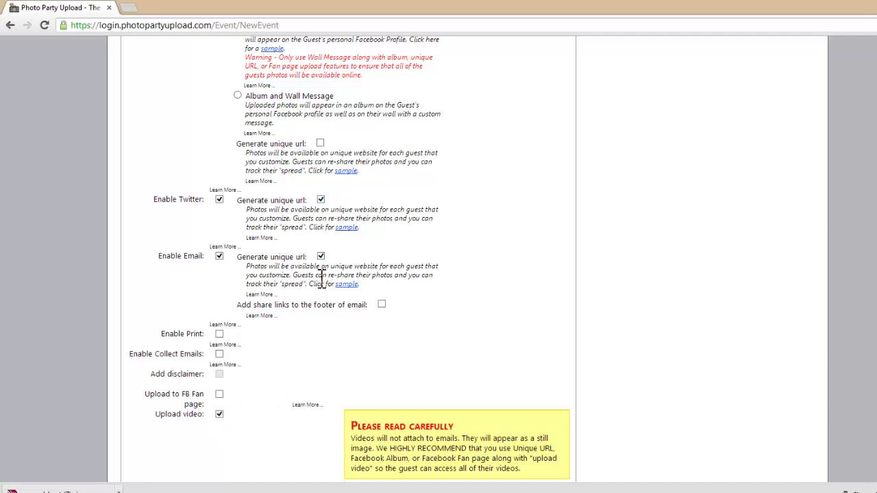
Scroll down to the event's extras and check Add promo video.
scroll(276, 451, "down", 4)
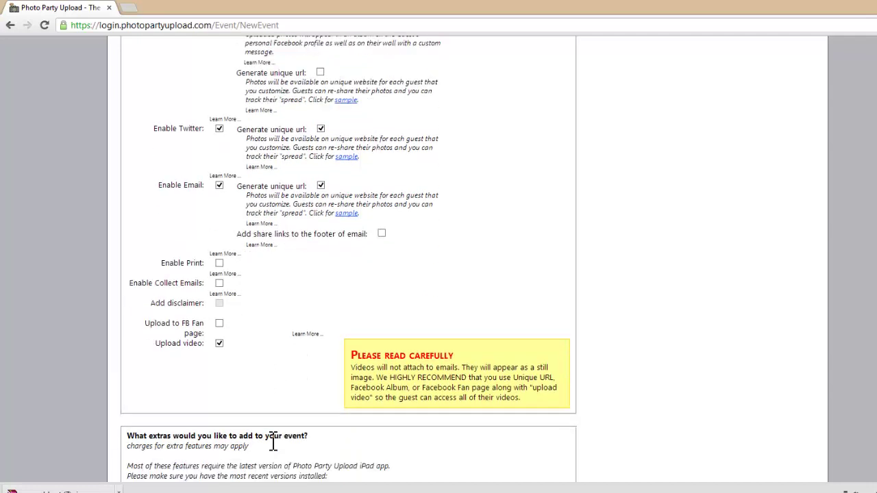
scroll(276, 450, "down", 1)
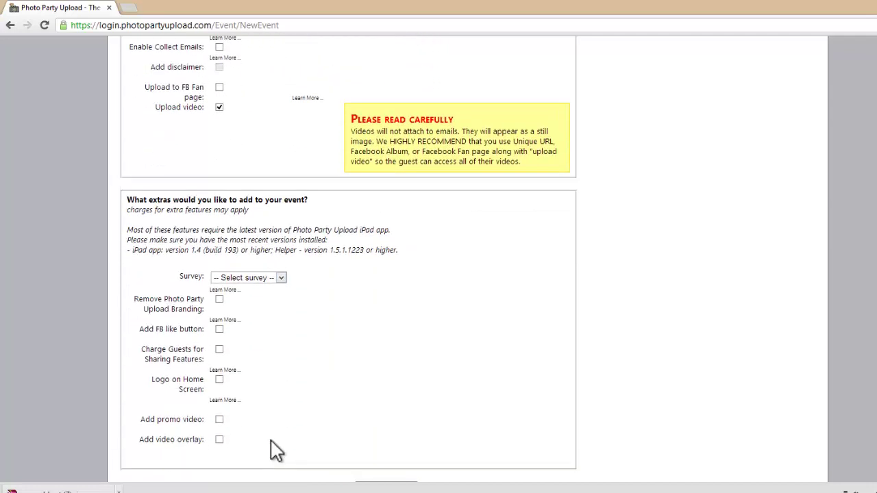
scroll(276, 450, "down", 1)
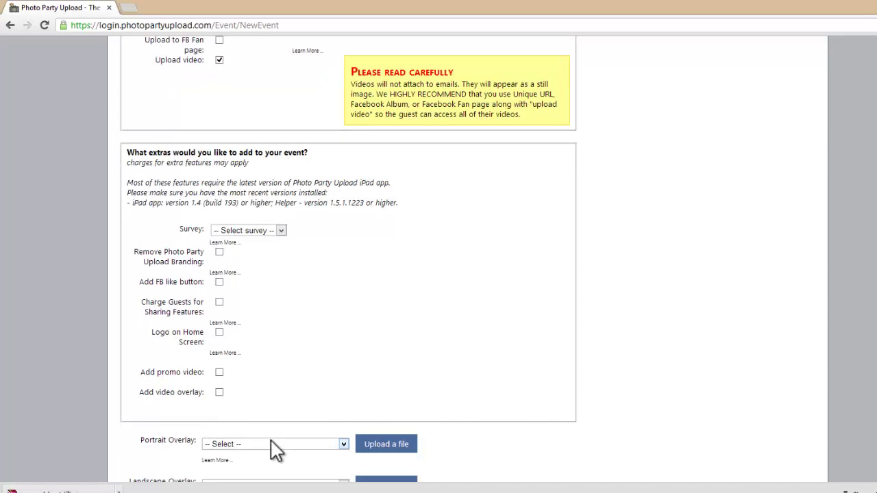
left_click(220, 372)
scroll(255, 393, "down", 2)
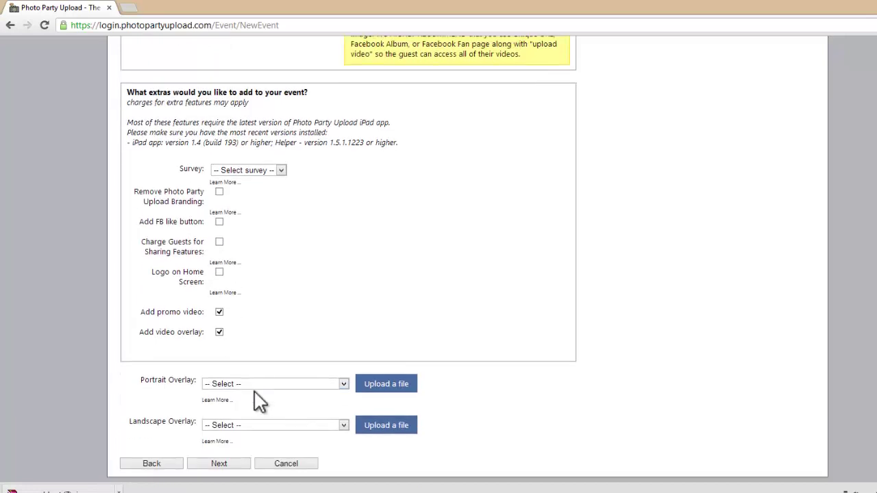
left_click(219, 464)
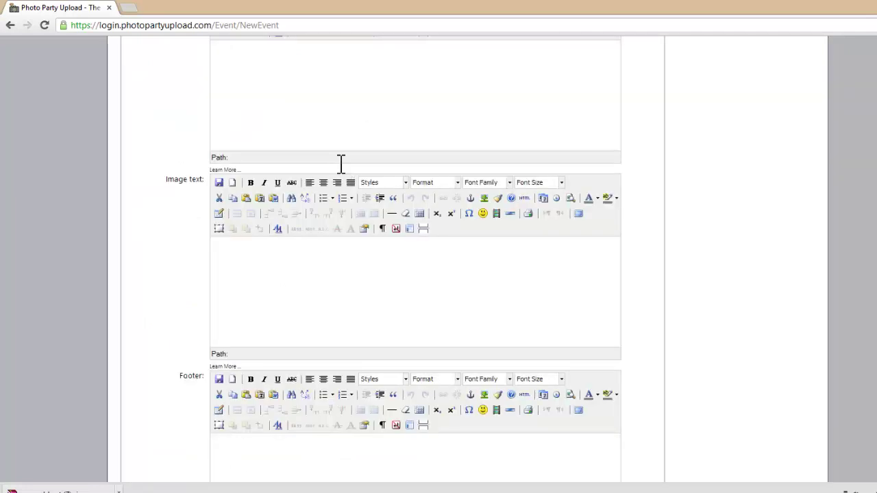
scroll(340, 165, "up", 10)
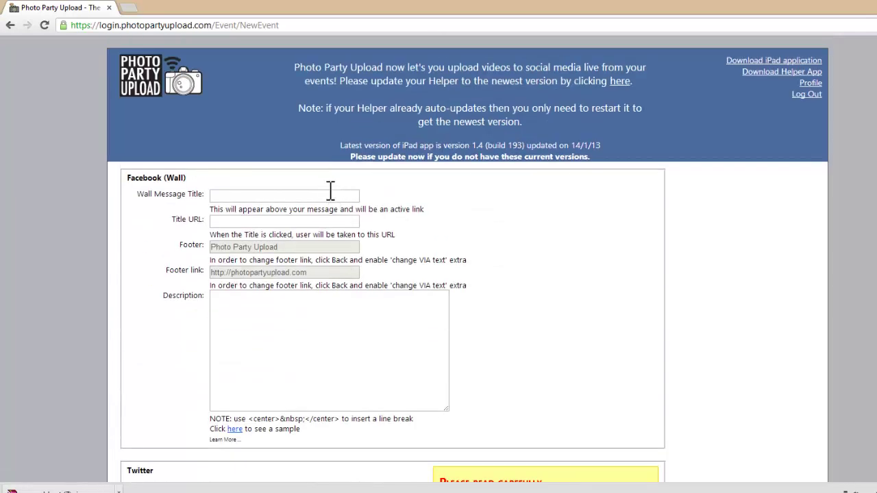
left_click(330, 197)
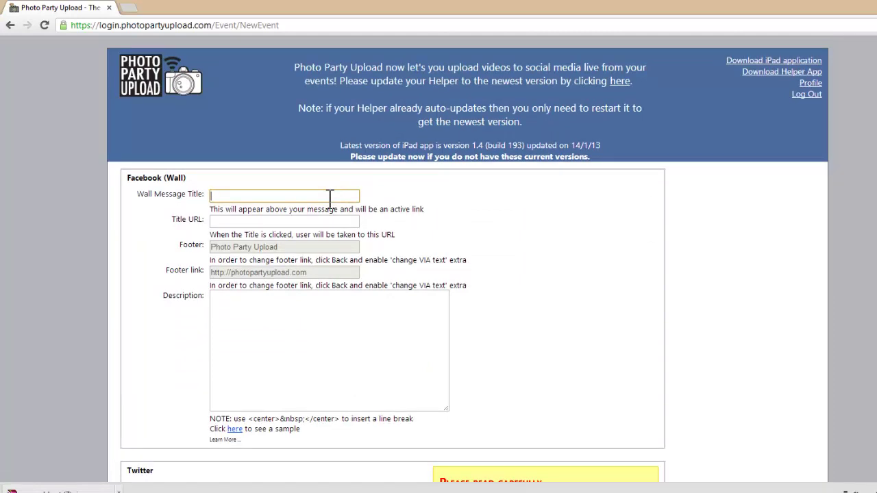
type("Wall message test")
key("Tab")
type("h")
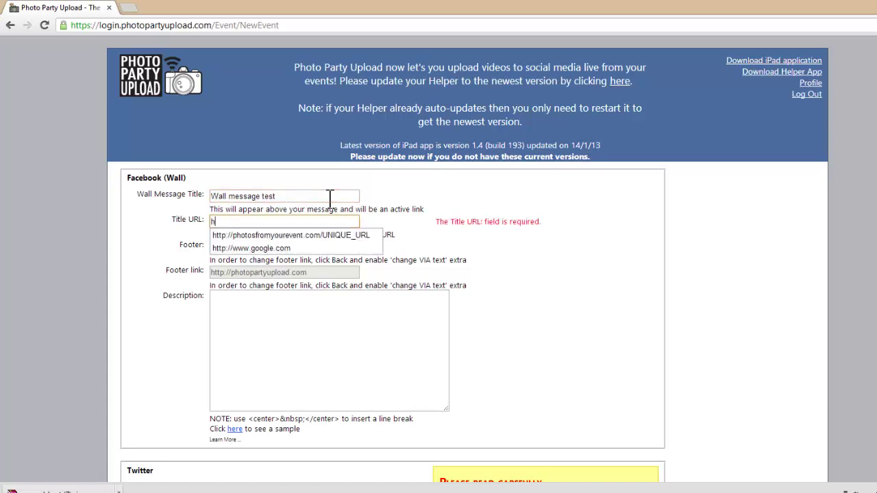
type("ttp://www.google.com")
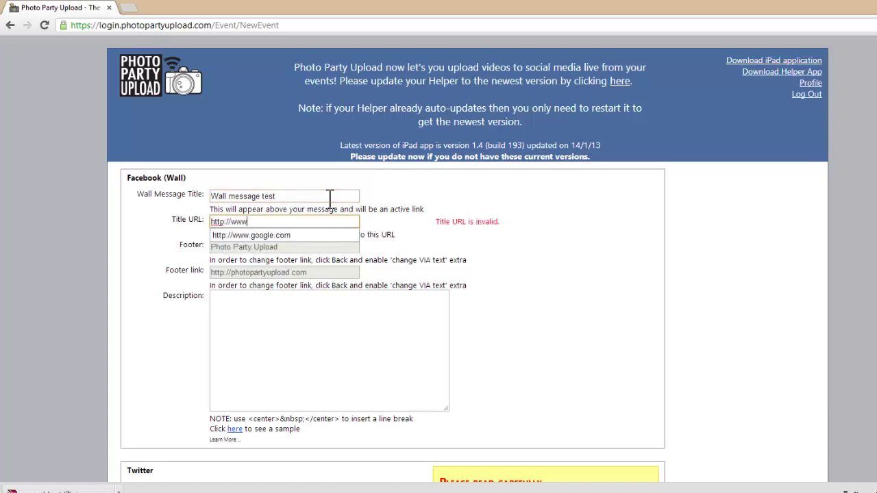
key("Tab")
key("Tab")
key("Tab")
key("Tab")
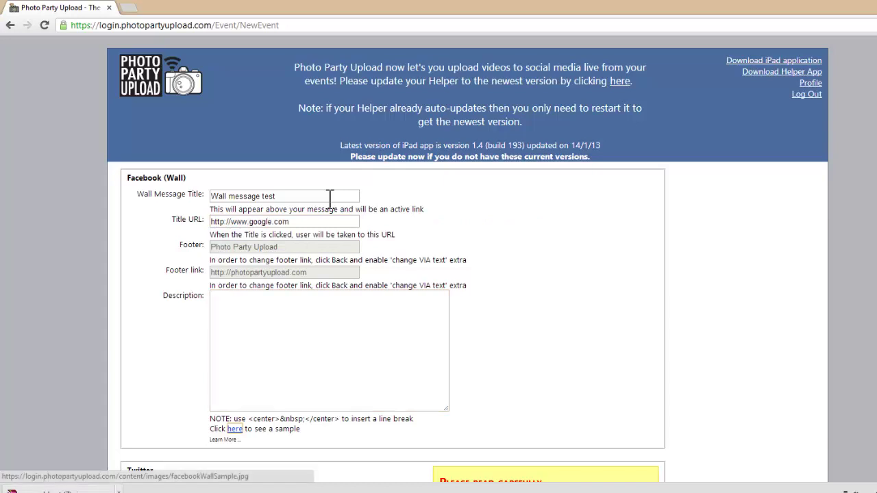
Enter Twitter message 'Test #photopartyupload', the sender address, subject 'subject' and header 'thanks'.
type("Tes")
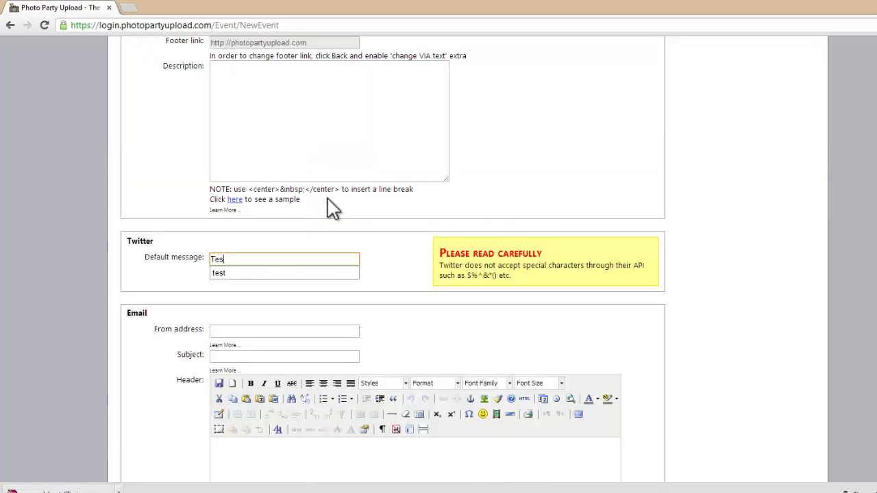
type("t #")
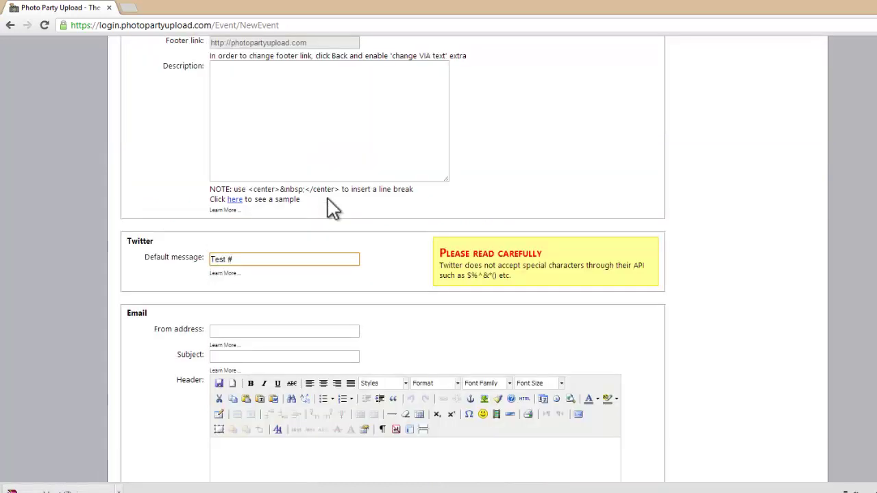
type("photoparty")
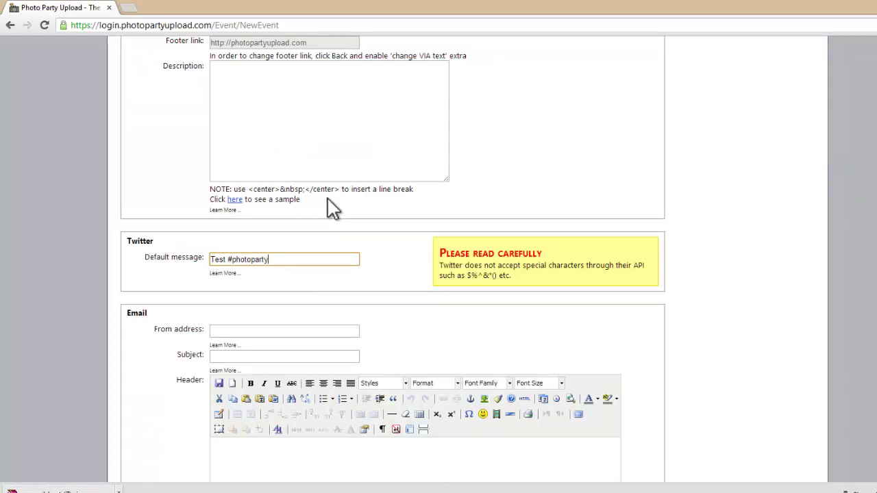
type("upload")
key("Tab")
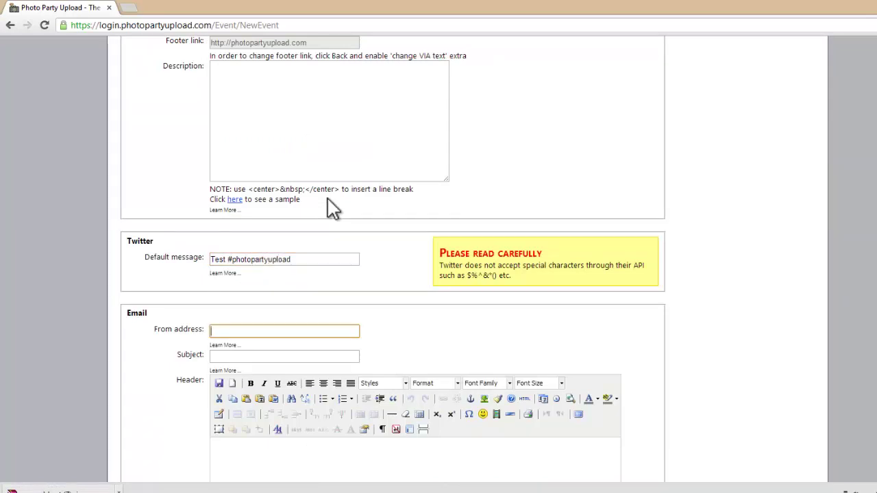
type("photo")
key("Down")
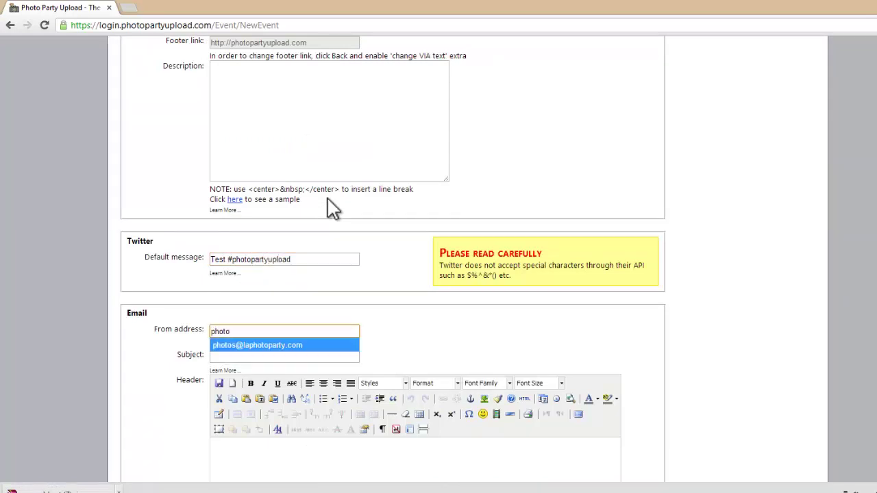
key("Tab")
type("subject")
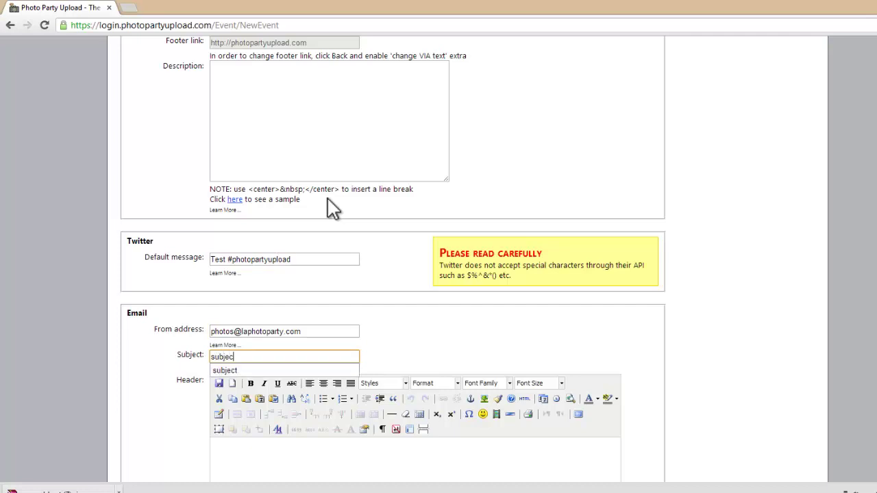
key("Tab")
type("thanks")
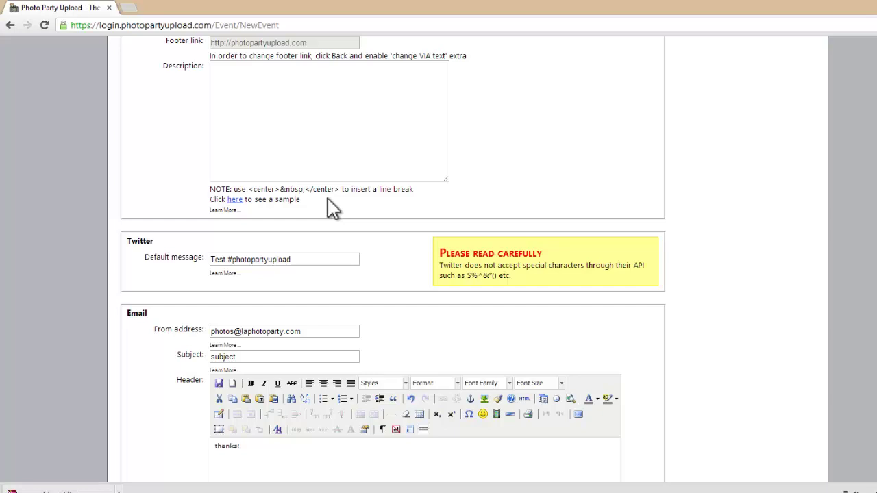
scroll(713, 357, "down", 3)
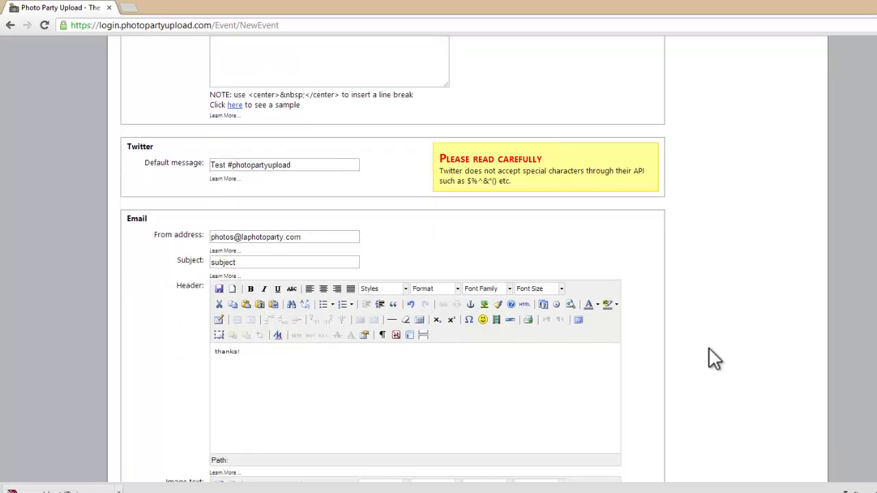
scroll(713, 358, "down", 4)
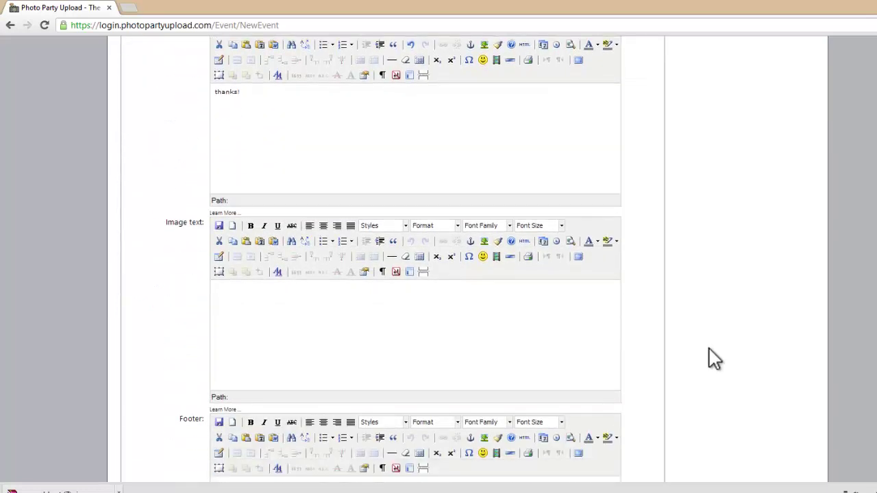
scroll(713, 358, "down", 1)
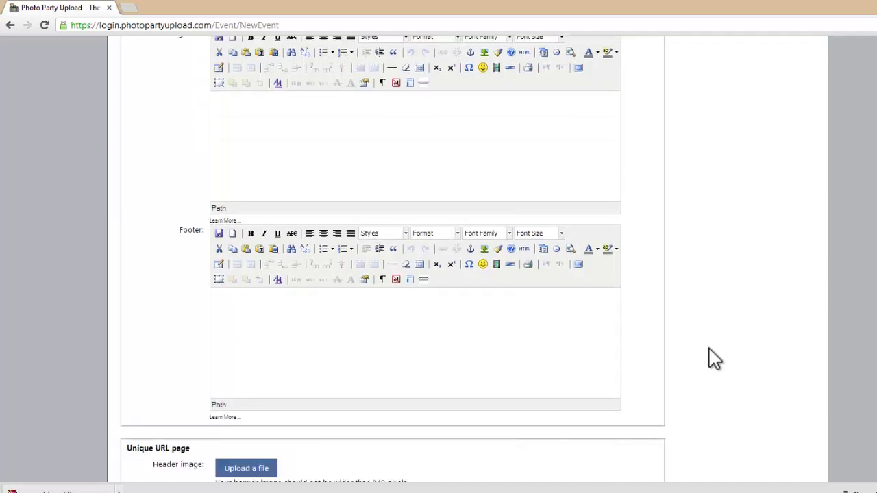
scroll(712, 358, "down", 3)
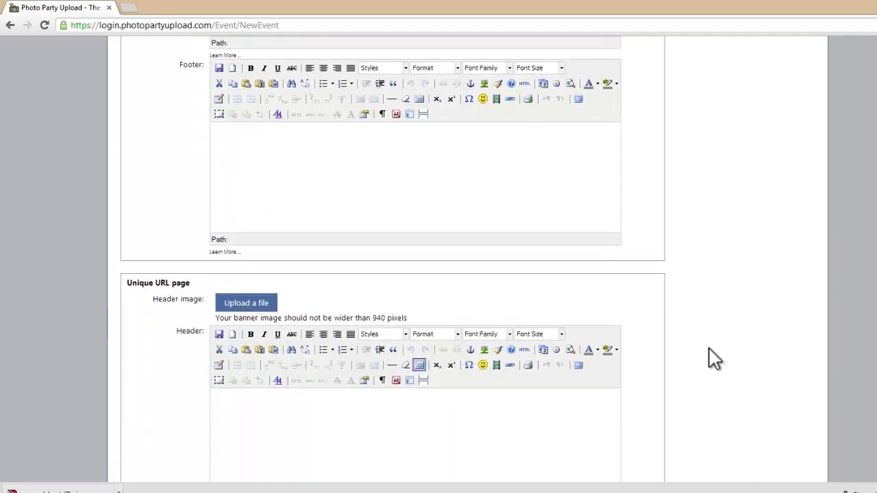
scroll(713, 358, "down", 3)
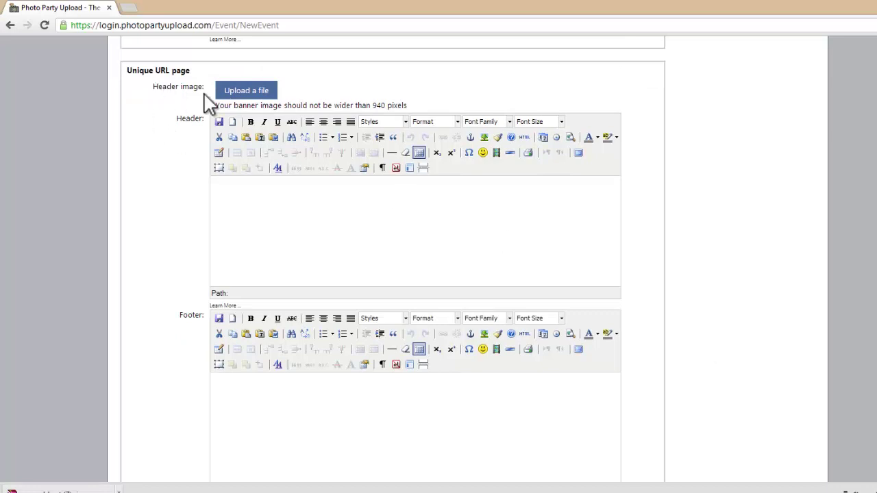
Scroll down to the Promo video section and highlight its MP4 and 10MB requirements.
left_click(248, 233)
scroll(135, 244, "down", 3)
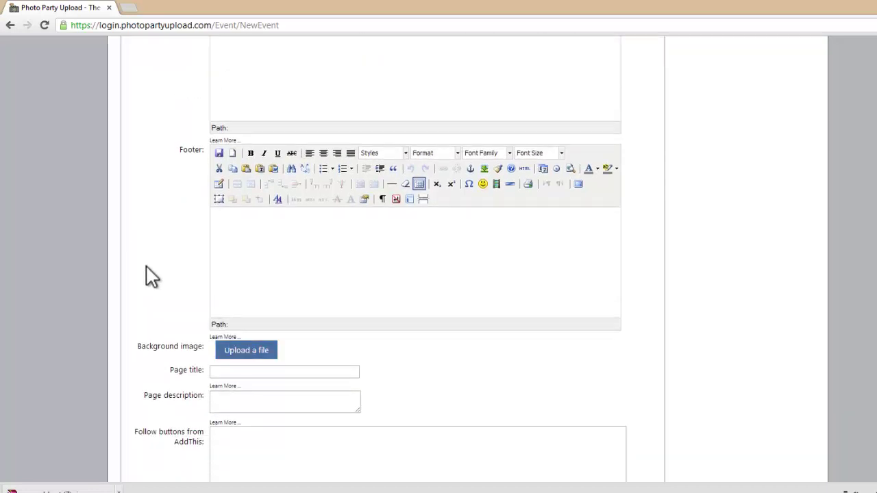
scroll(147, 267, "down", 1)
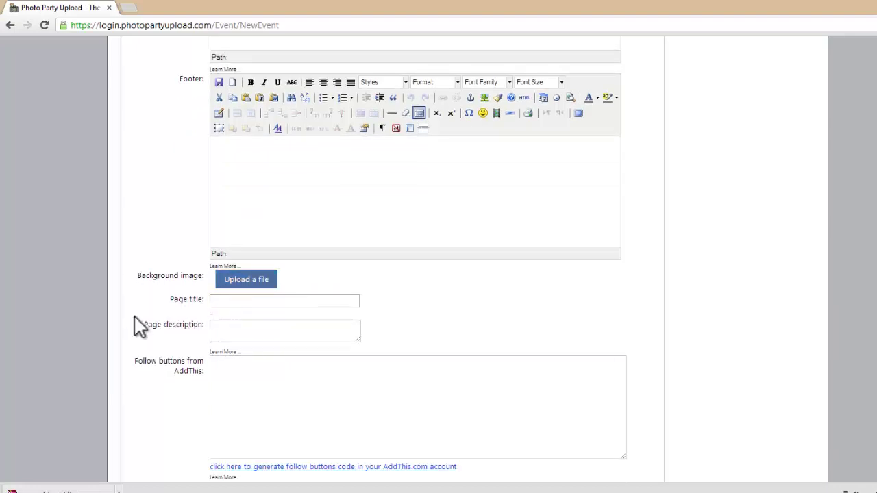
scroll(135, 318, "down", 5)
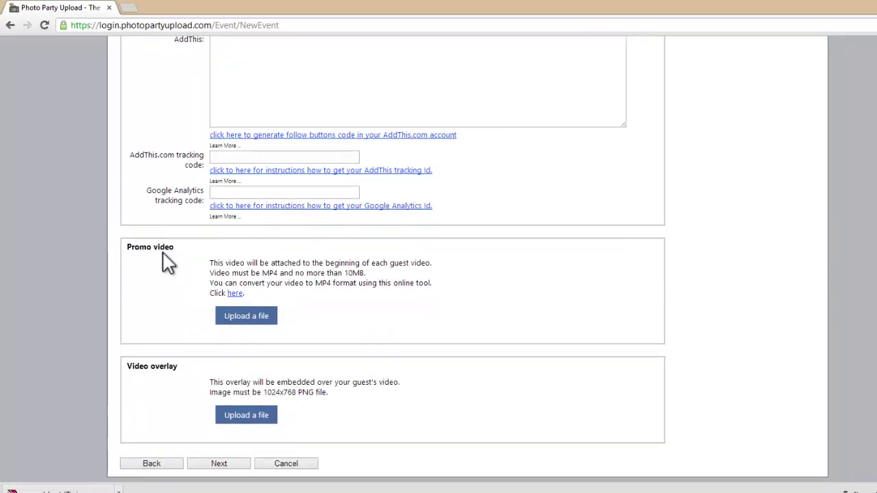
double_click(271, 273)
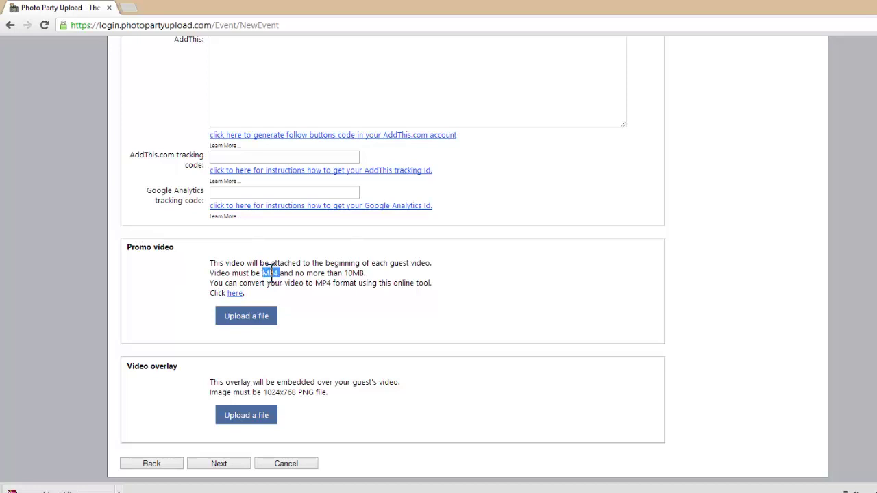
left_click_drag(345, 273, 364, 273)
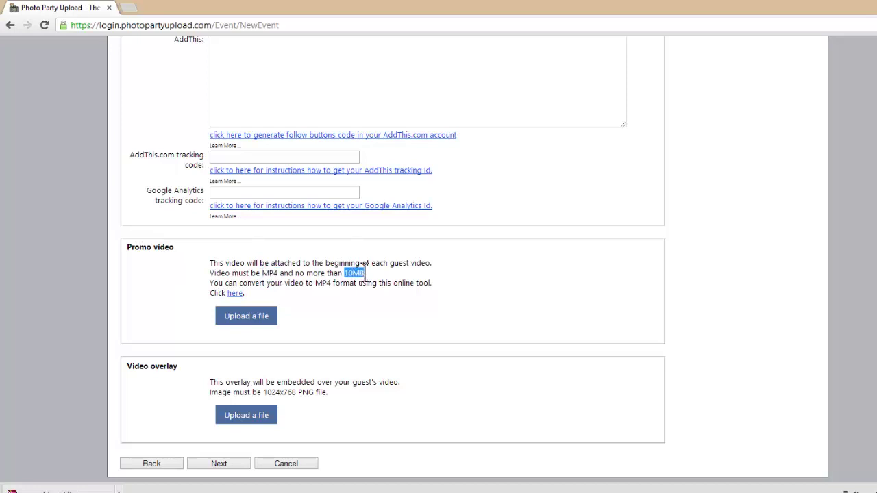
Upload commercial.mp4 from the Desktop as the promo video, then note the 1024x768 overlay size.
left_click(329, 272)
left_click(255, 319)
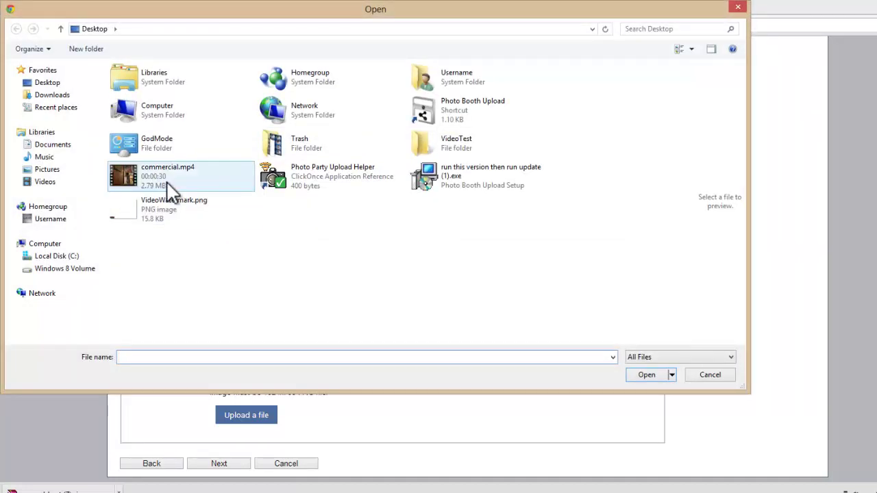
left_click(145, 173)
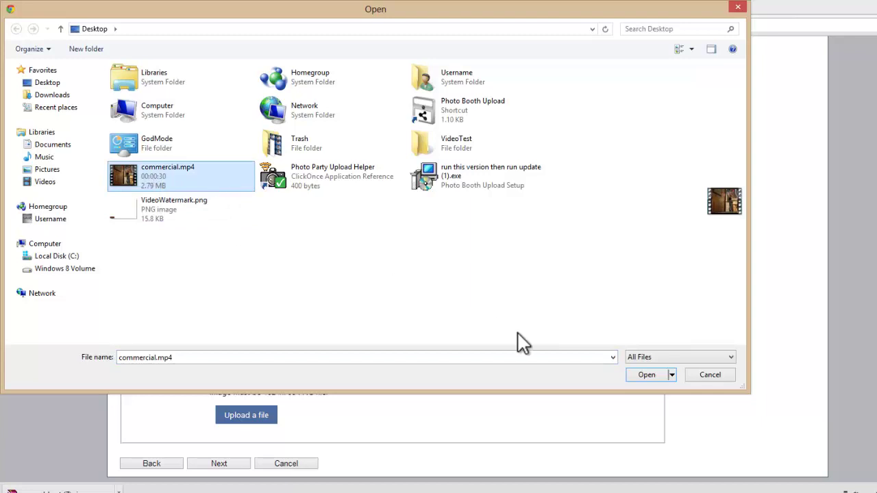
left_click(645, 375)
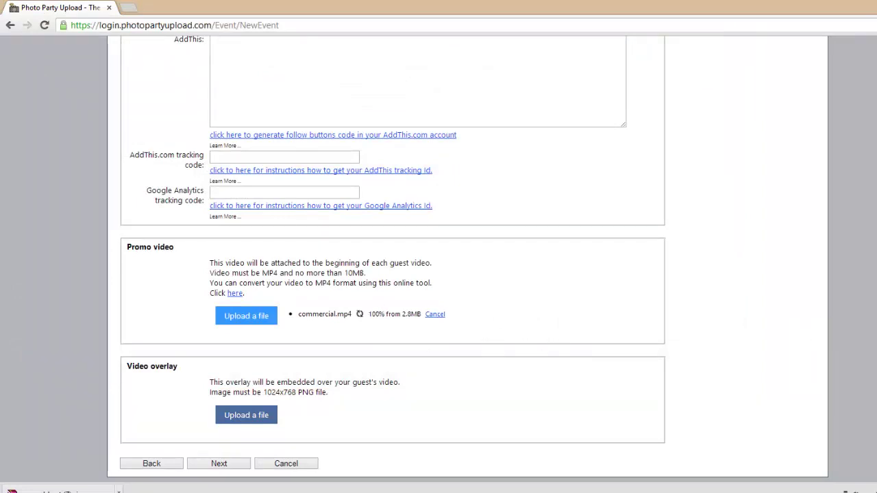
scroll(438, 274, "down", 3)
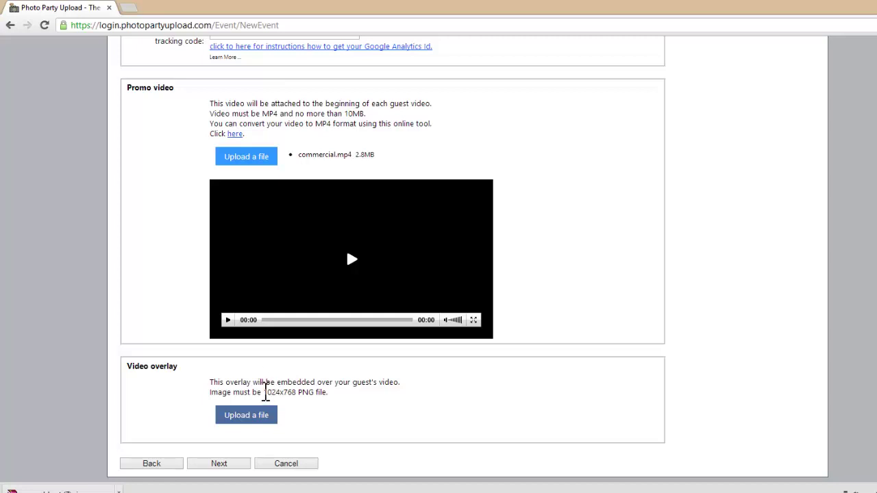
left_click_drag(264, 394, 299, 397)
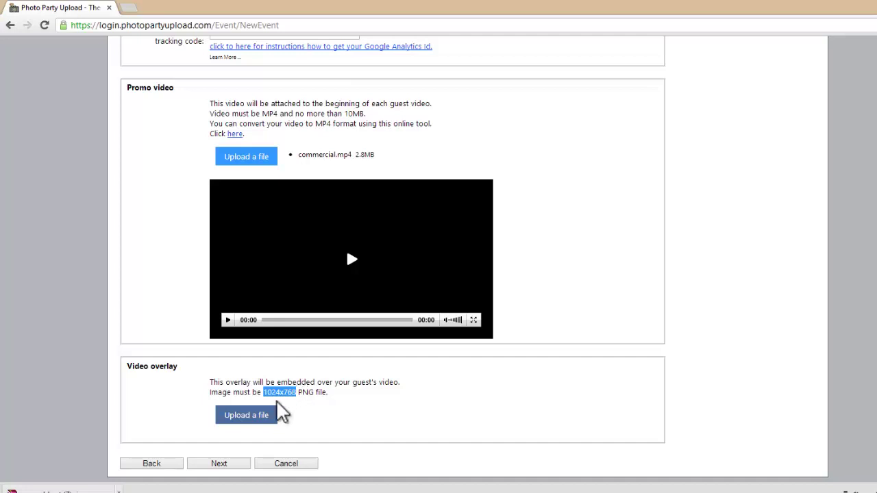
Upload VideoWatermark.png as the video overlay and scroll to its preview.
left_click(236, 412)
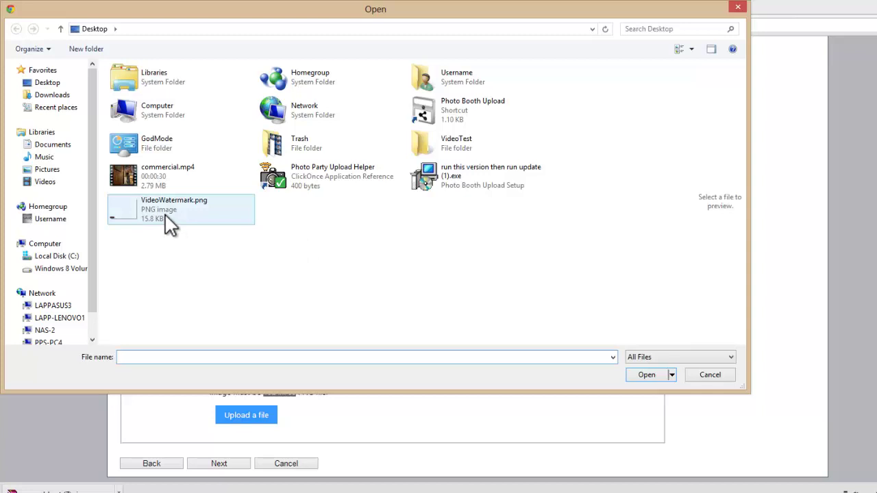
left_click(167, 221)
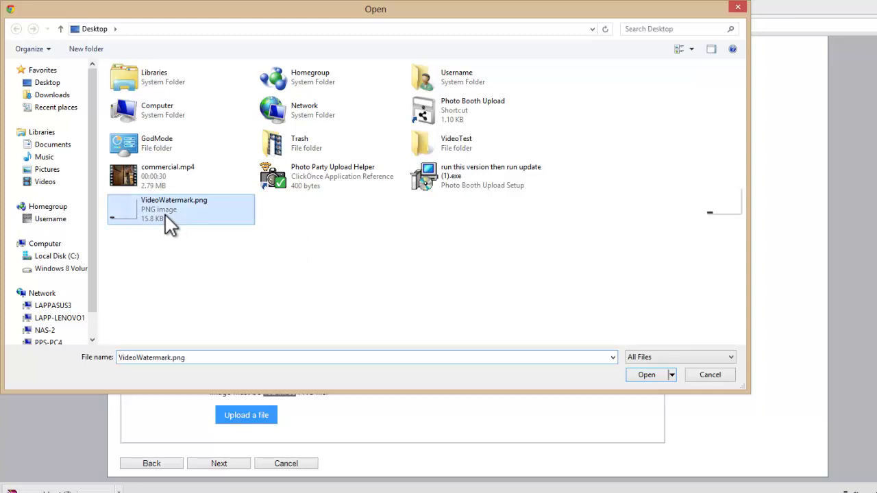
left_click(649, 377)
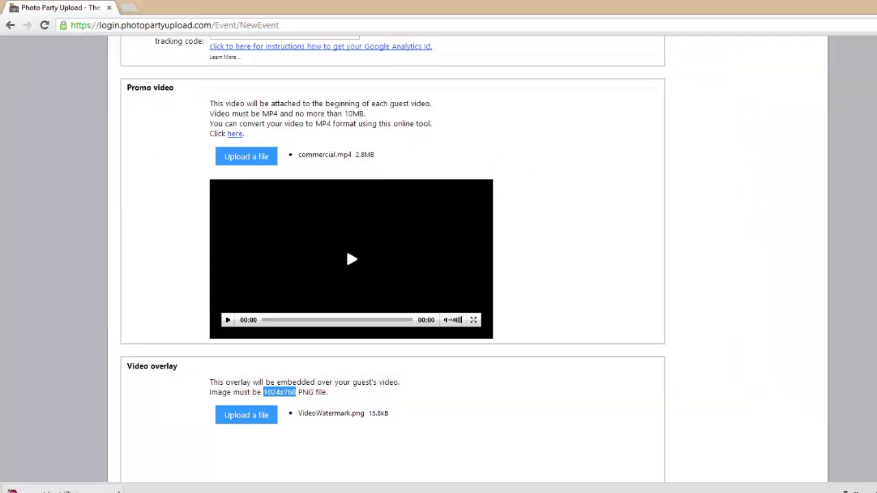
scroll(665, 385, "down", 10)
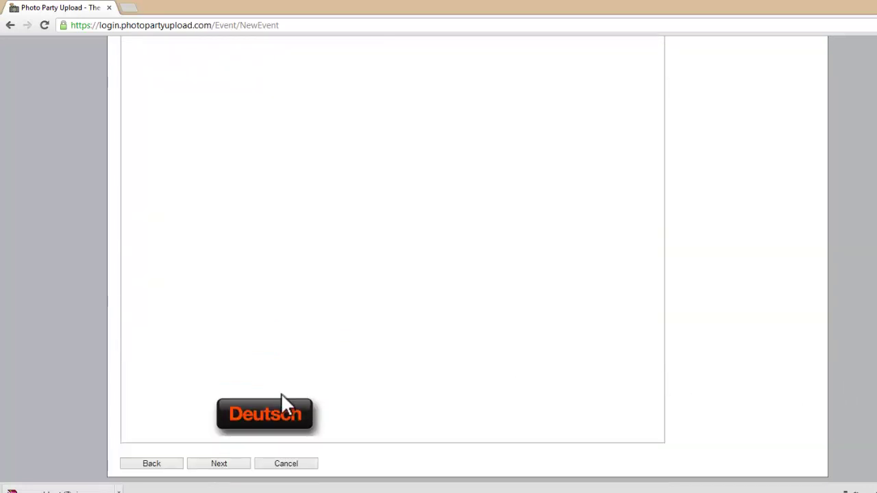
Accept the terms to create the Video Test event, then show the desktop.
left_click(218, 464)
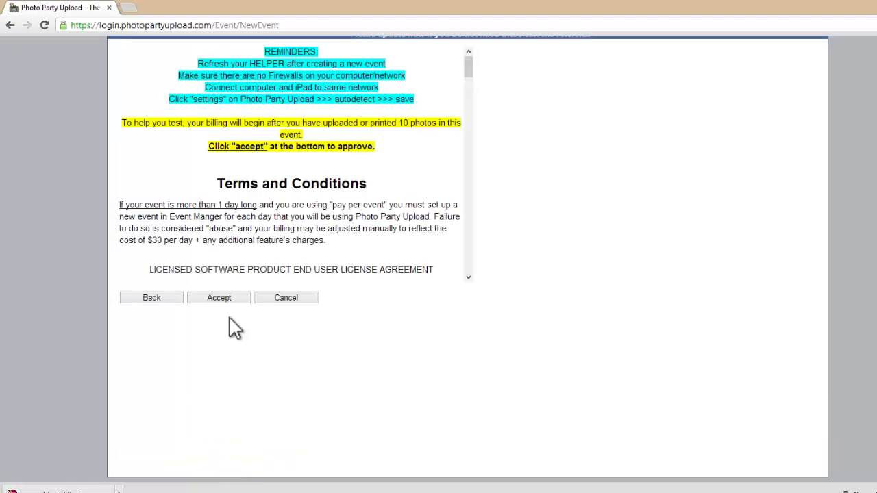
left_click(225, 302)
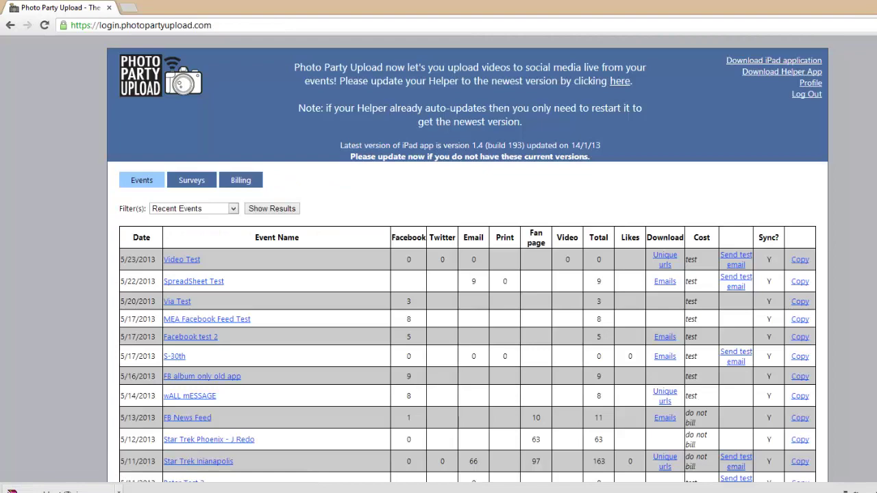
key("super+d")
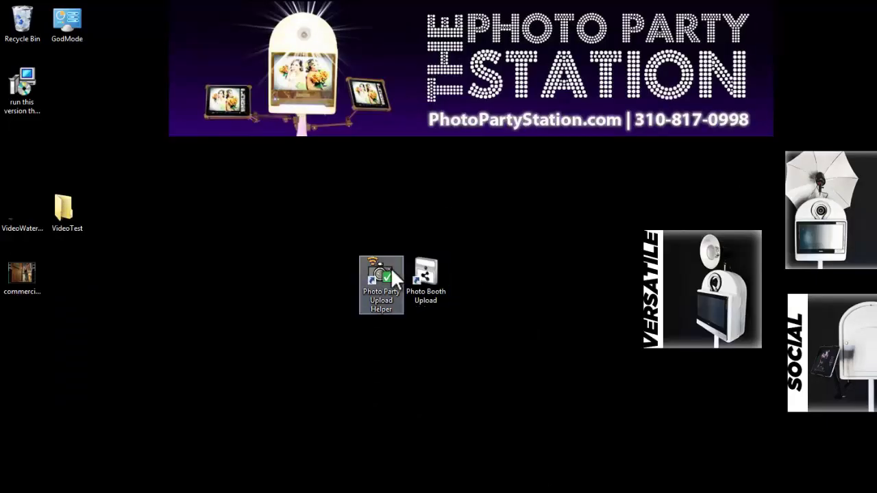
Relaunch the Upload Helper and run Events > Refresh from its tray icon menu.
double_click(392, 271)
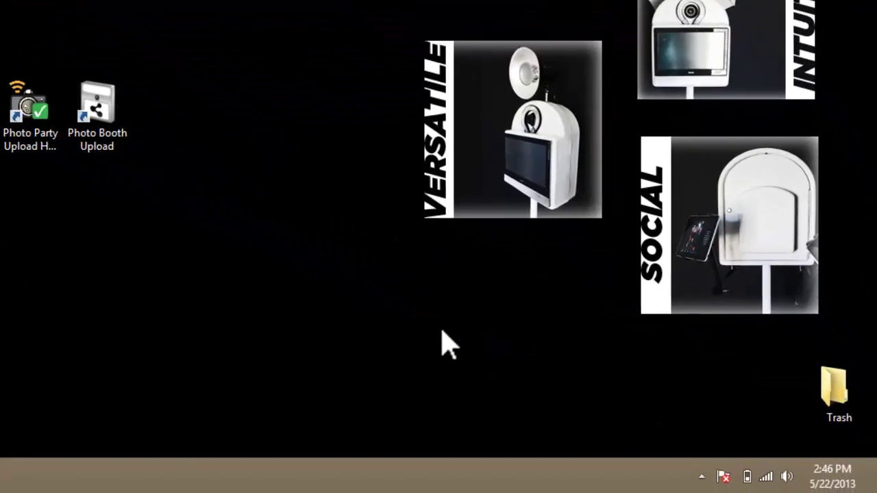
left_click(239, 147)
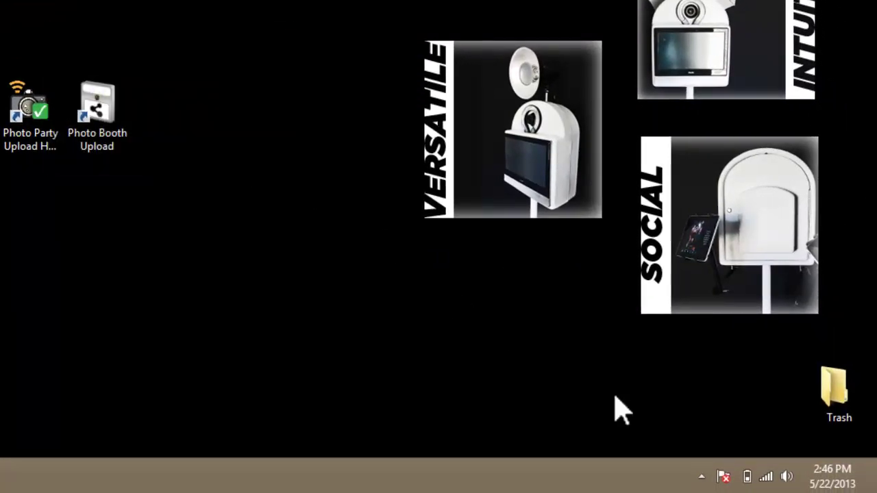
left_click(701, 475)
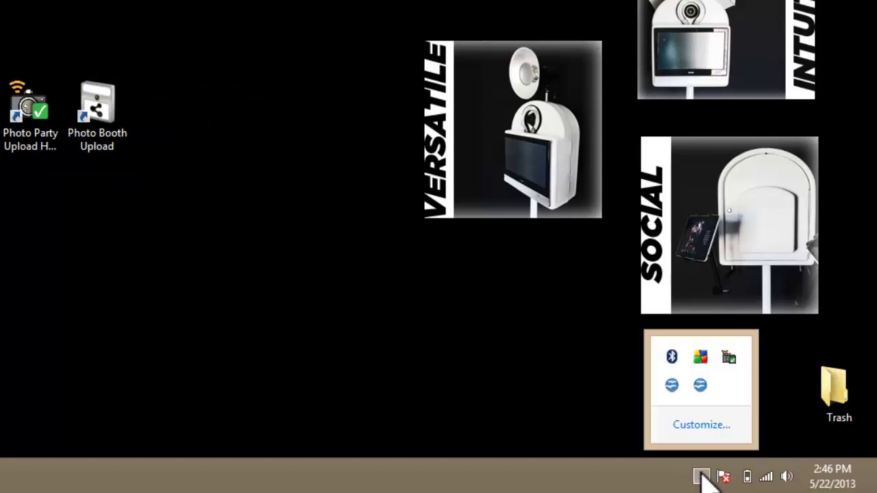
right_click(728, 359)
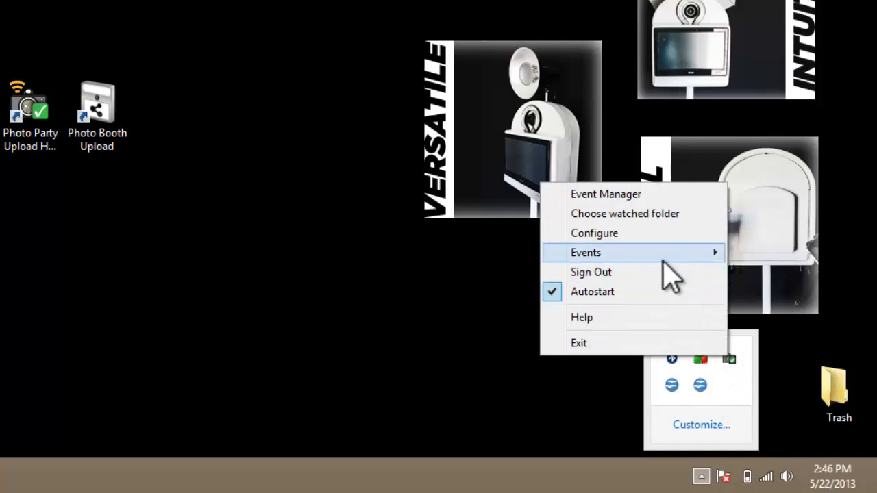
mouse_move(642, 255)
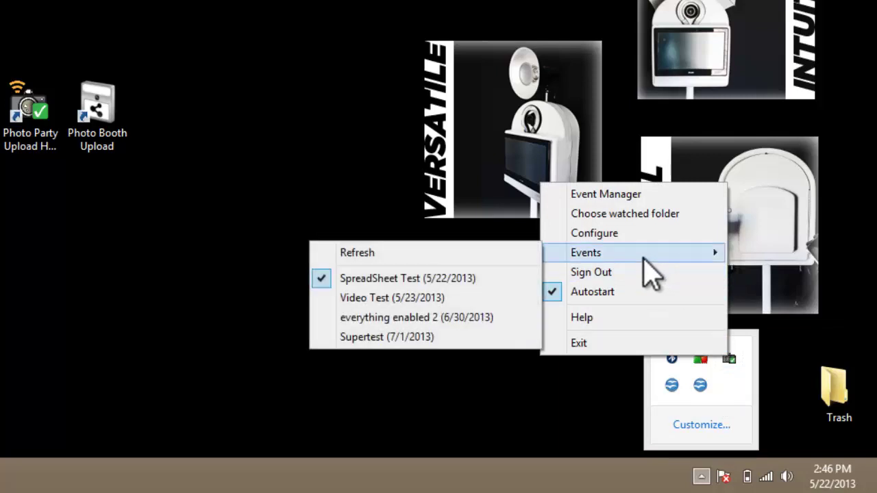
left_click(519, 267)
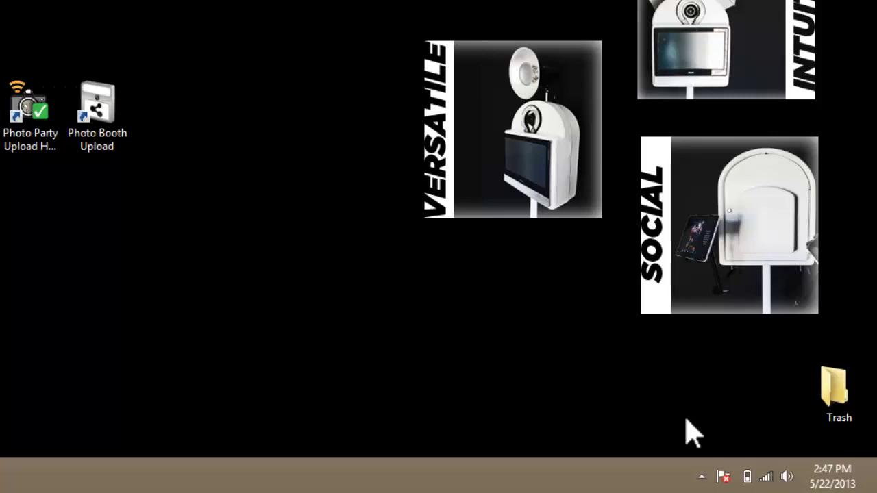
Choose Events > Video Test in the helper's tray menu, then reopen that menu.
left_click(702, 476)
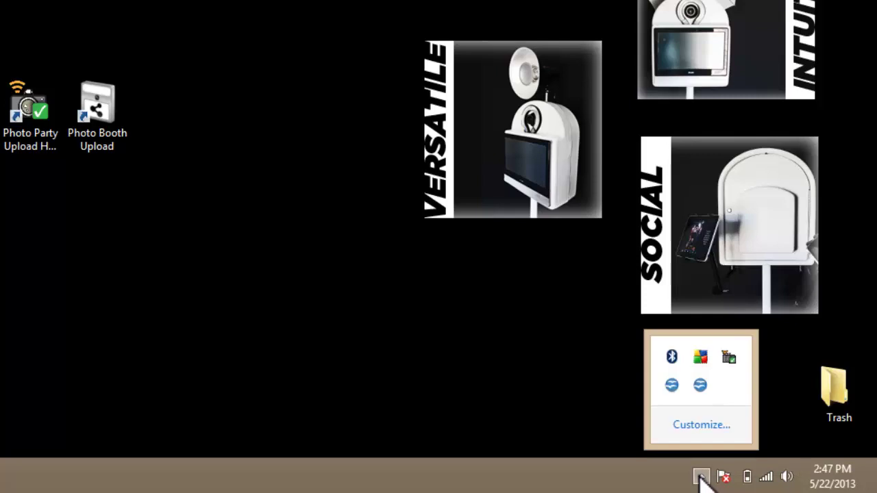
right_click(729, 356)
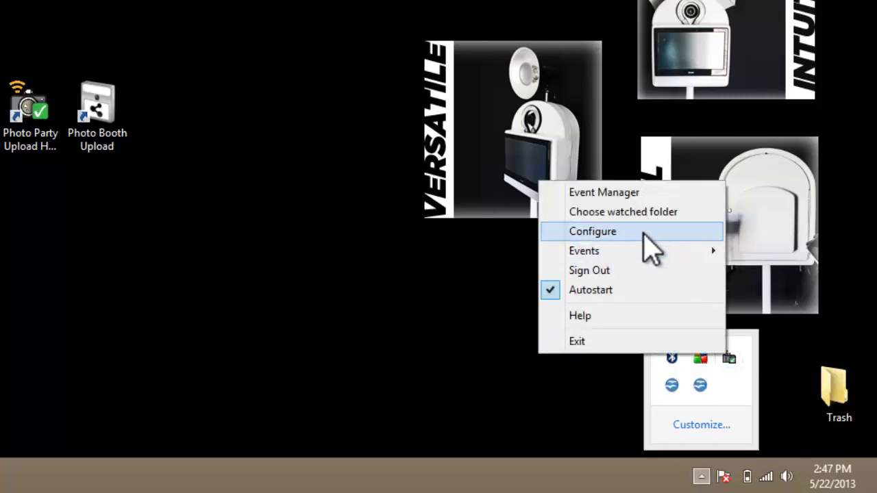
mouse_move(626, 254)
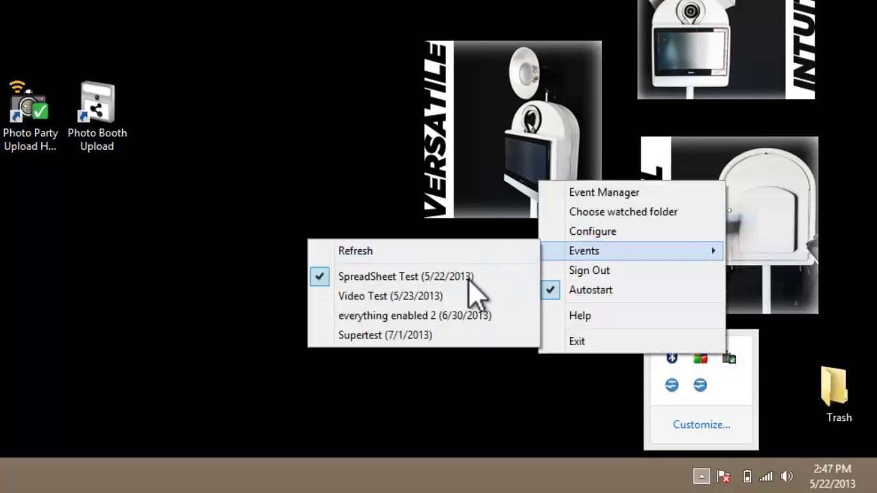
left_click(415, 296)
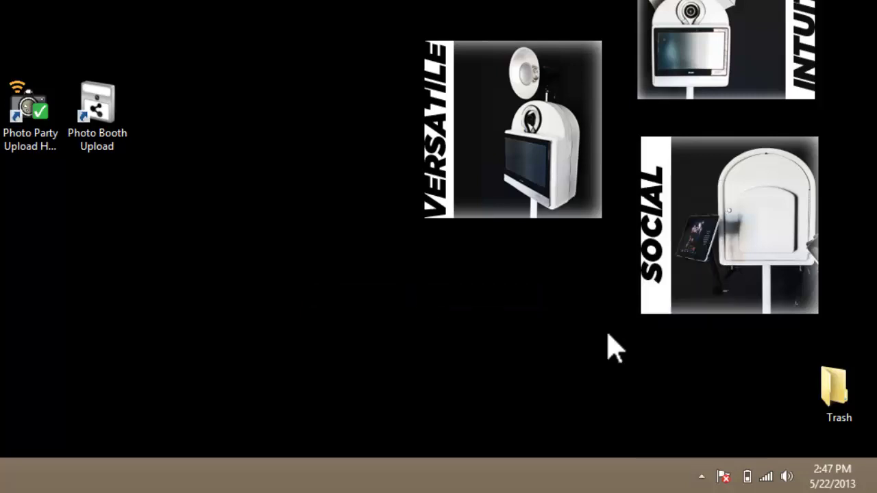
left_click(701, 476)
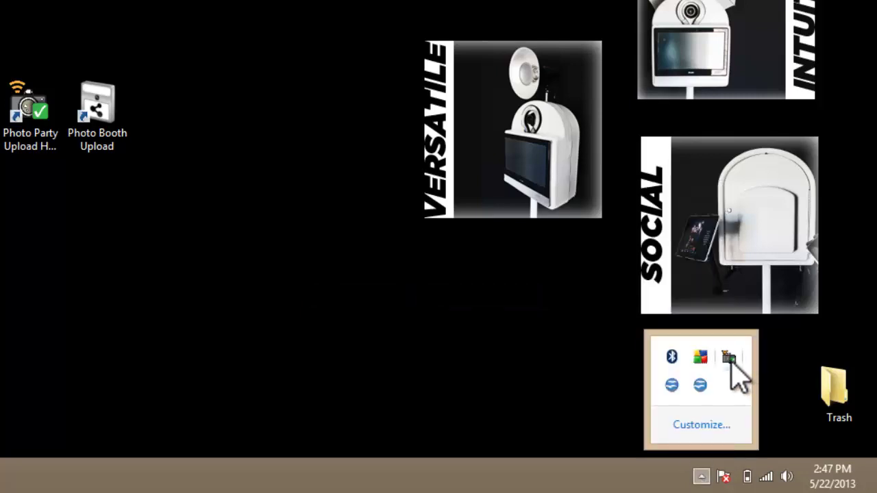
right_click(732, 367)
Set the helper's transfer folder to Desktop\VideoTest in Configure, then close the settings.
left_click(662, 234)
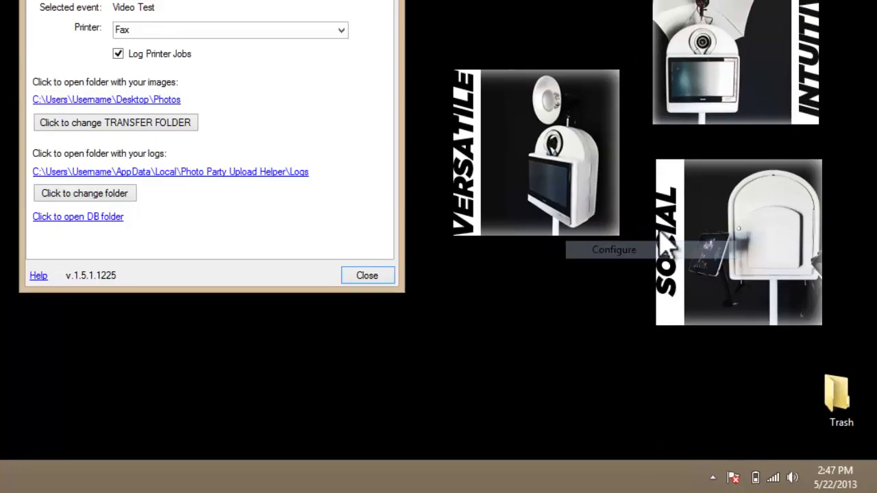
left_click_drag(320, 6, 575, 28)
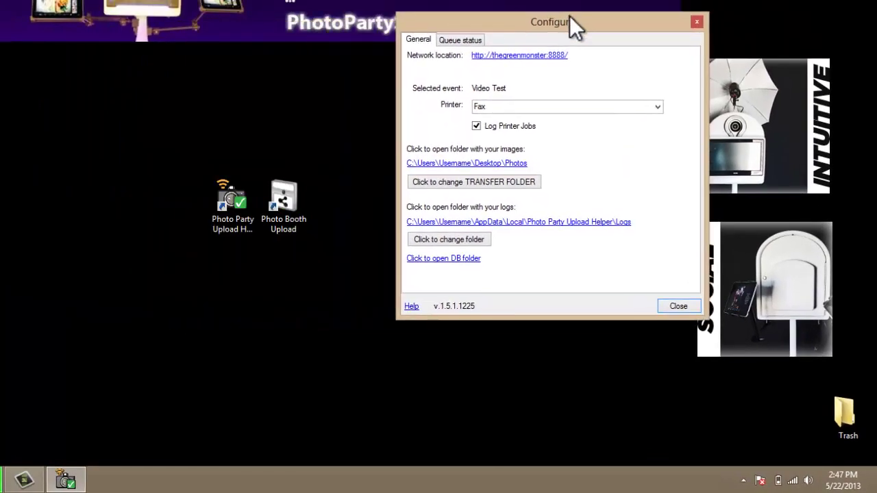
left_click(480, 180)
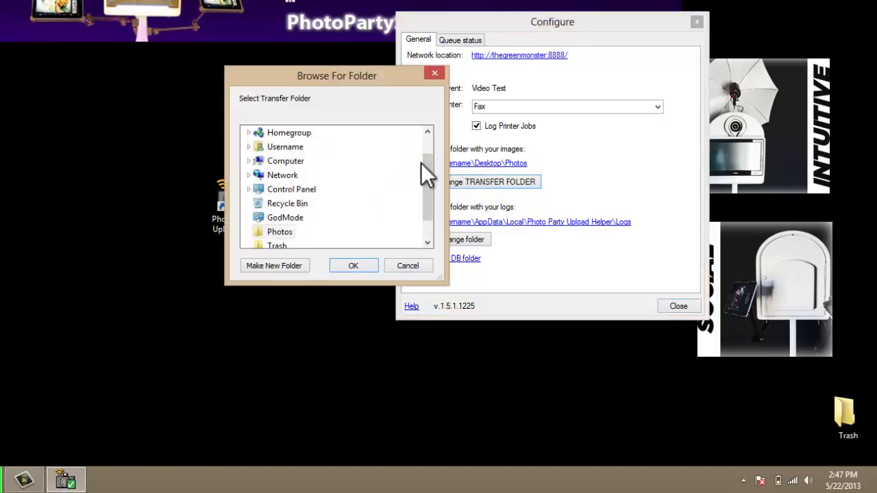
left_click_drag(425, 175, 425, 198)
left_click(301, 236)
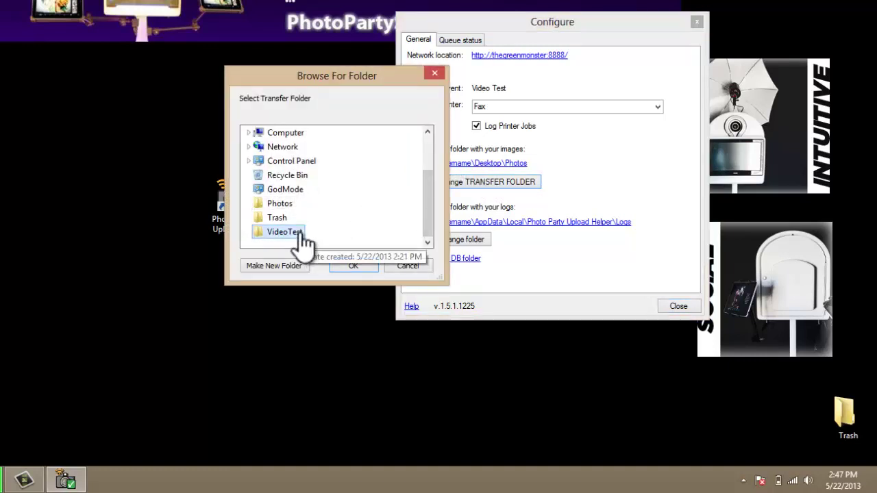
left_click(352, 266)
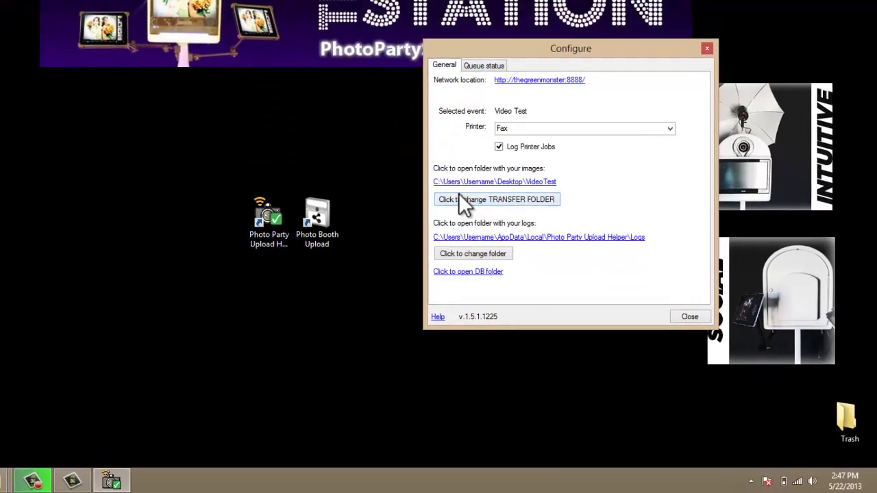
left_click_drag(82, 214, 313, 275)
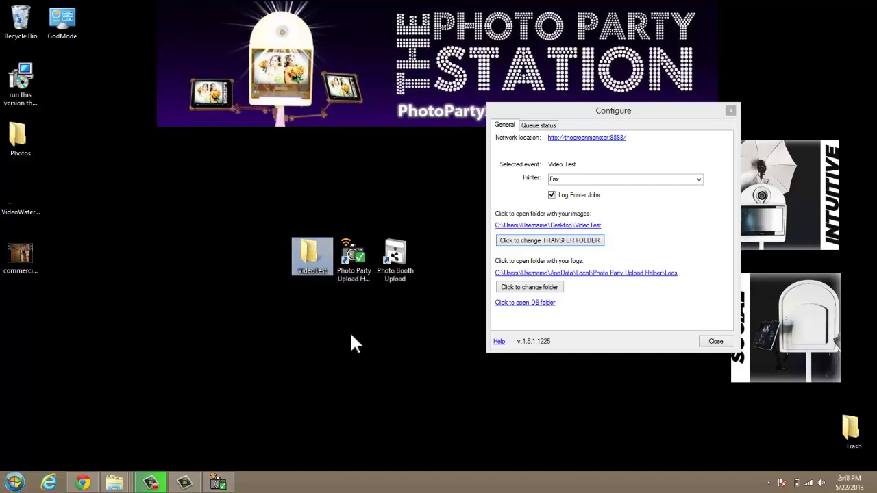
left_click(731, 110)
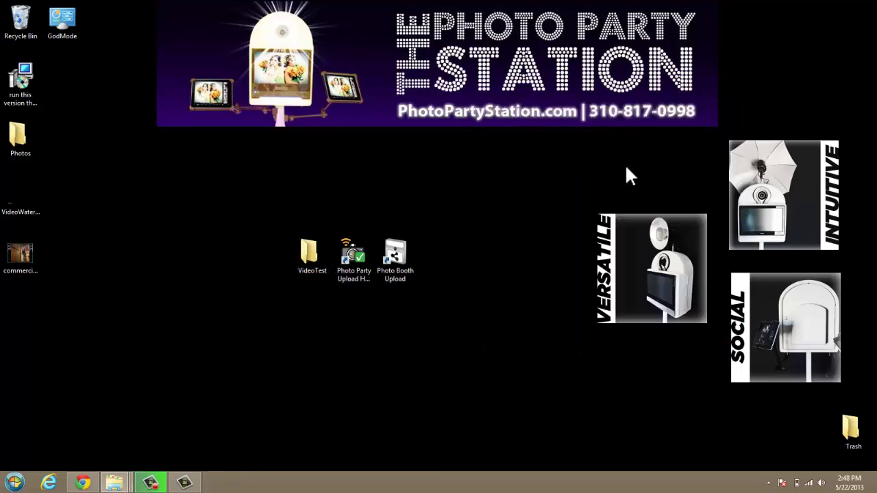
Launch Photo Booth Upload, dismiss the up-to-date notice, and open its settings with Ctrl+S.
left_click(401, 251)
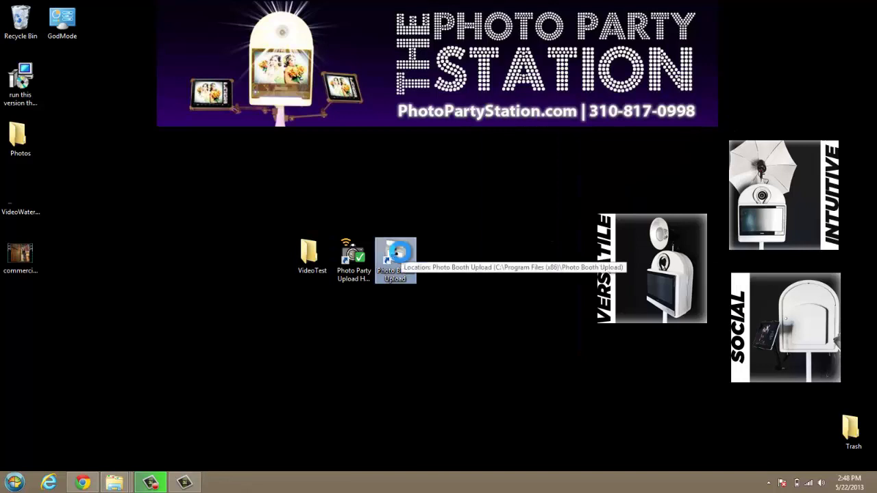
double_click(403, 256)
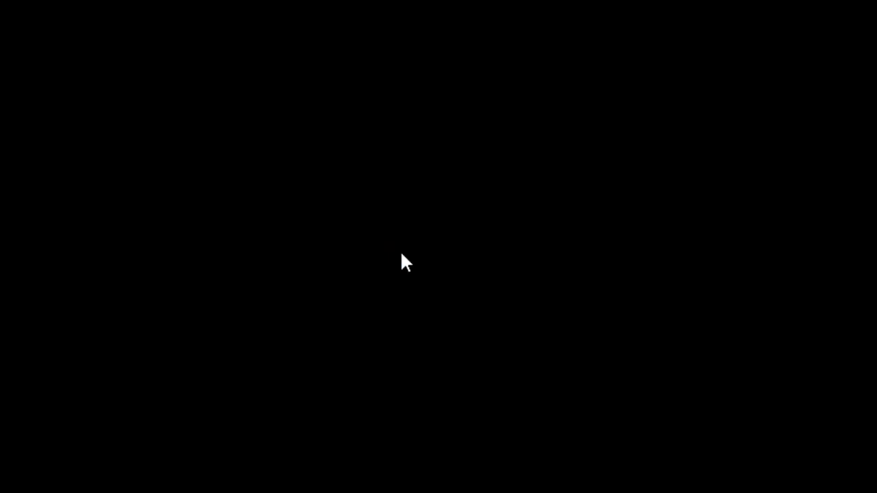
key("Return")
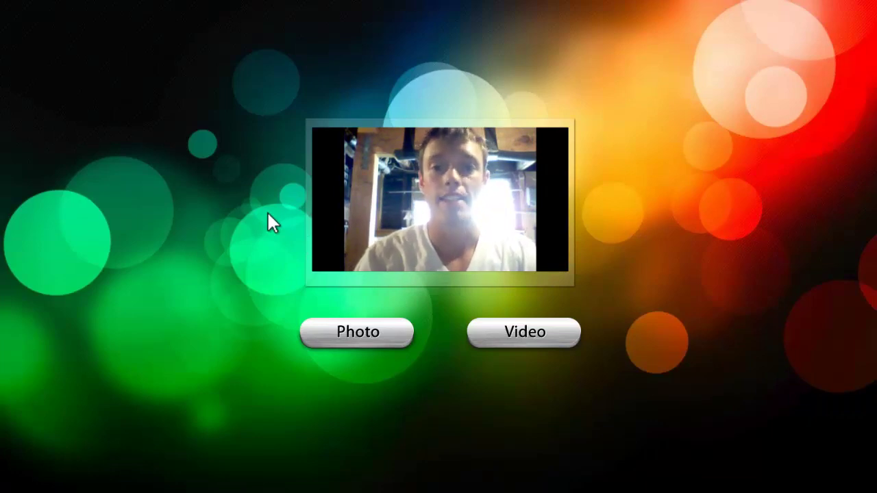
key("ctrl+s")
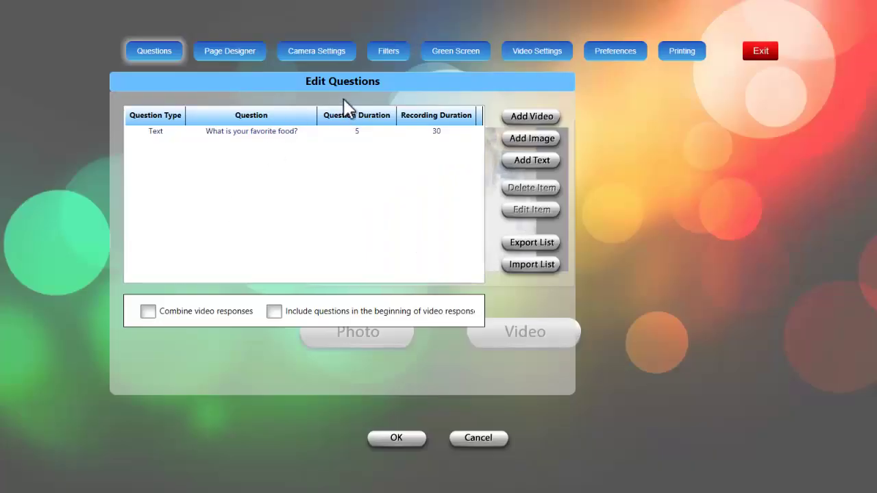
Keep video at Uncompressed, 640x480 @ 15fps, then return to the Questions list.
left_click(532, 48)
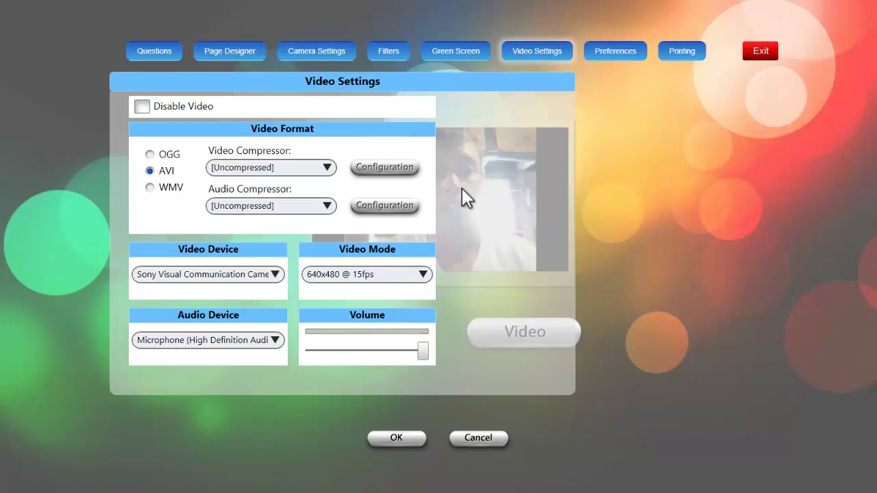
left_click(329, 171)
left_click(449, 224)
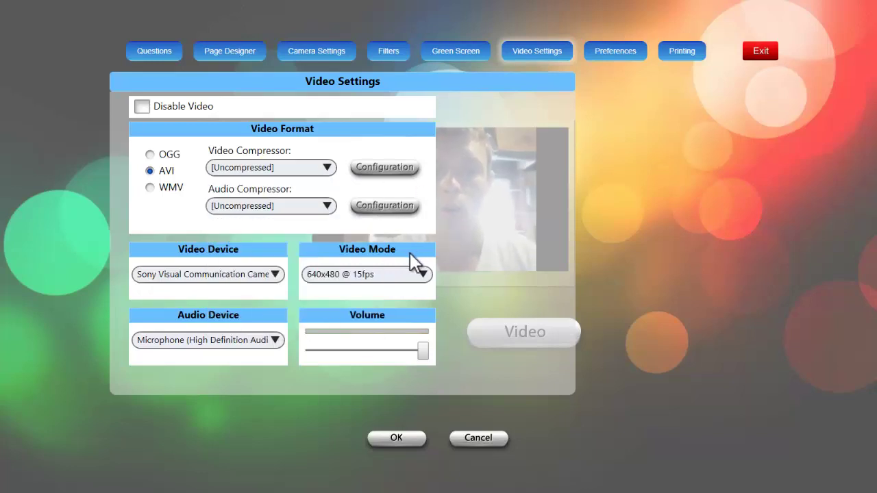
left_click(410, 277)
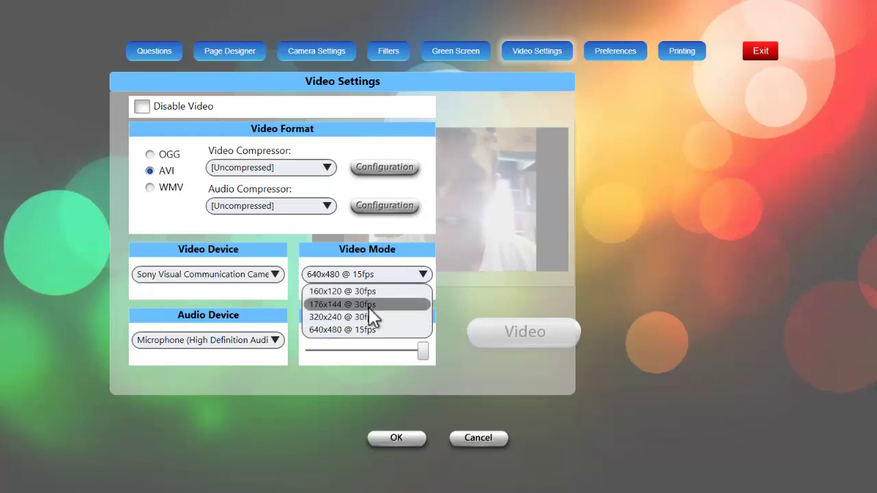
left_click(468, 244)
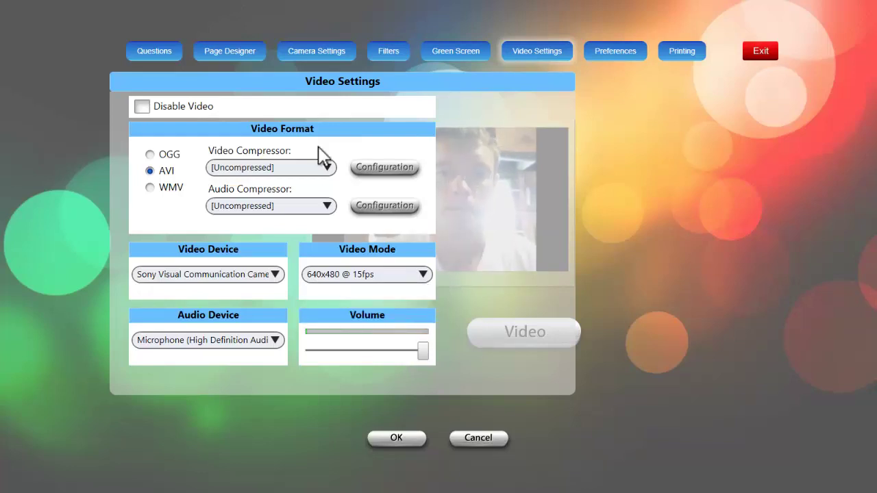
left_click(164, 51)
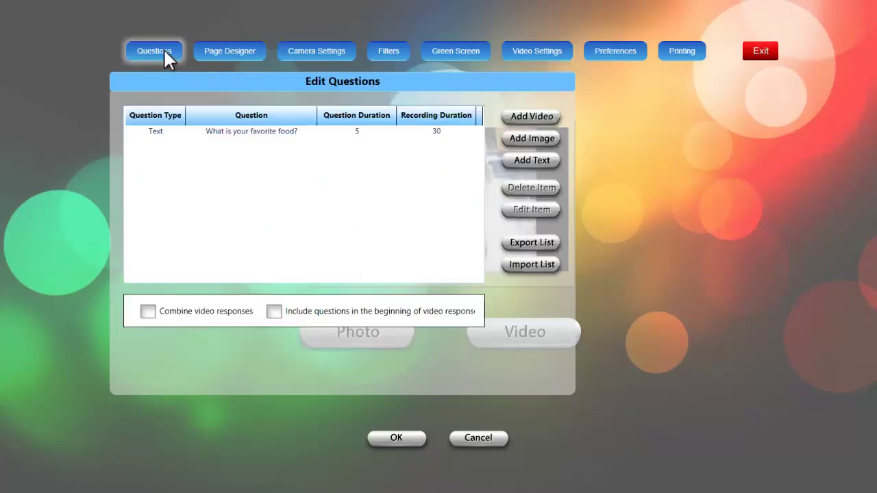
Delete the favorite-food question and add a text question 'What is your favorite color?'.
left_click(253, 130)
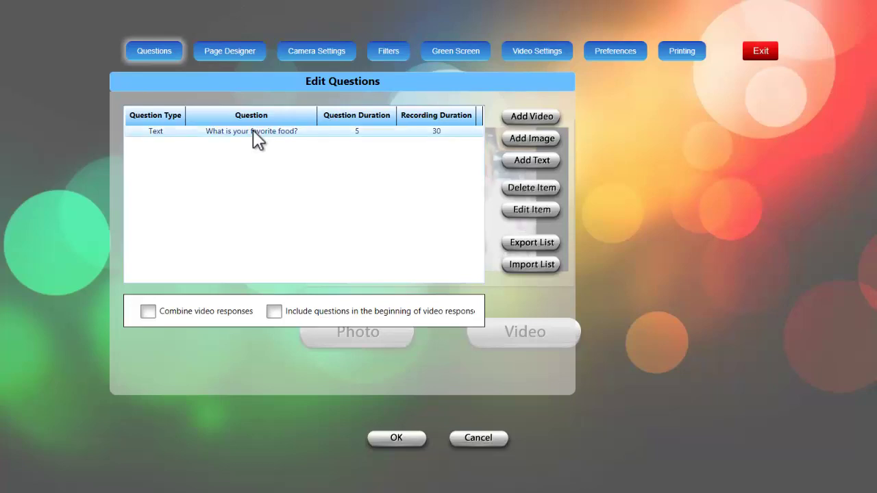
left_click(511, 187)
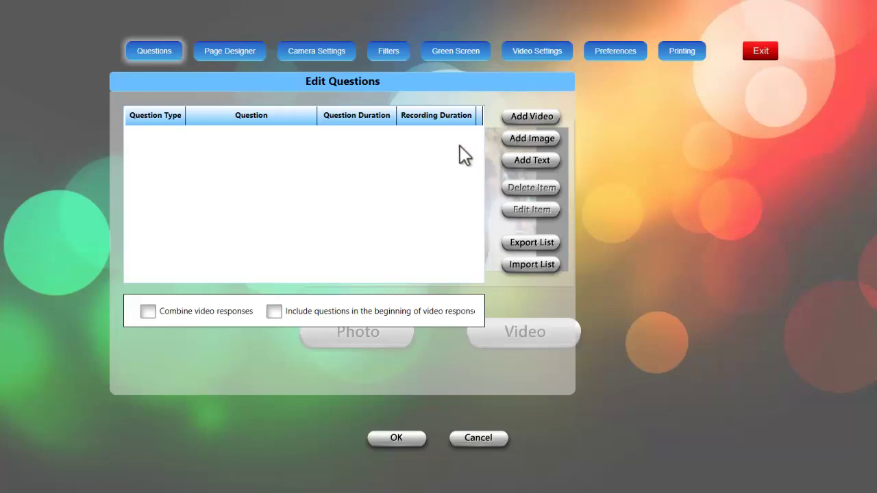
left_click(519, 161)
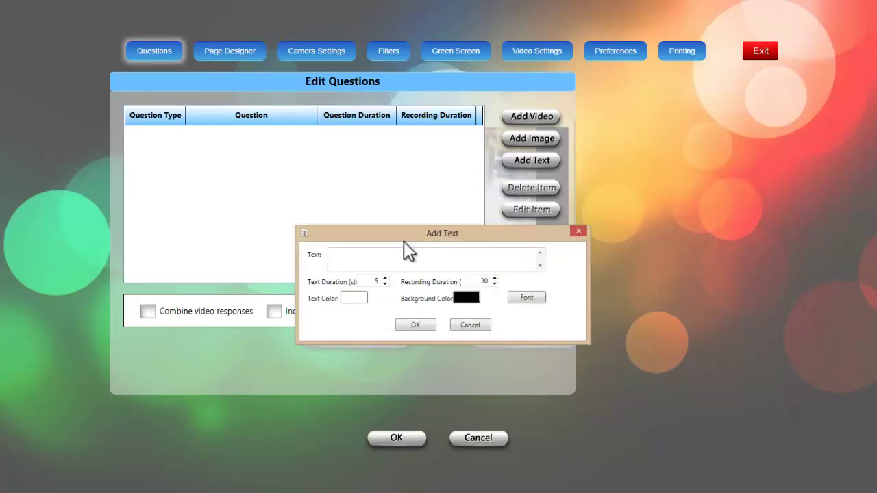
left_click(379, 255)
type("W")
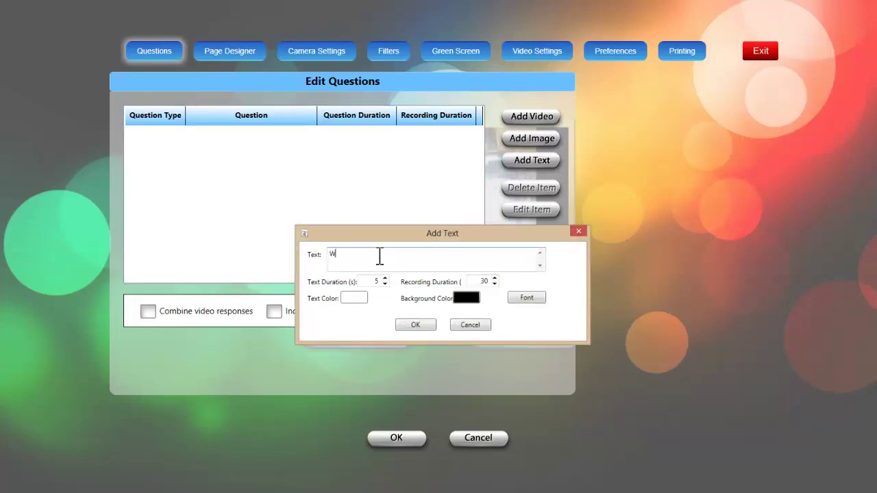
type("hat")
type("is your favorite color?")
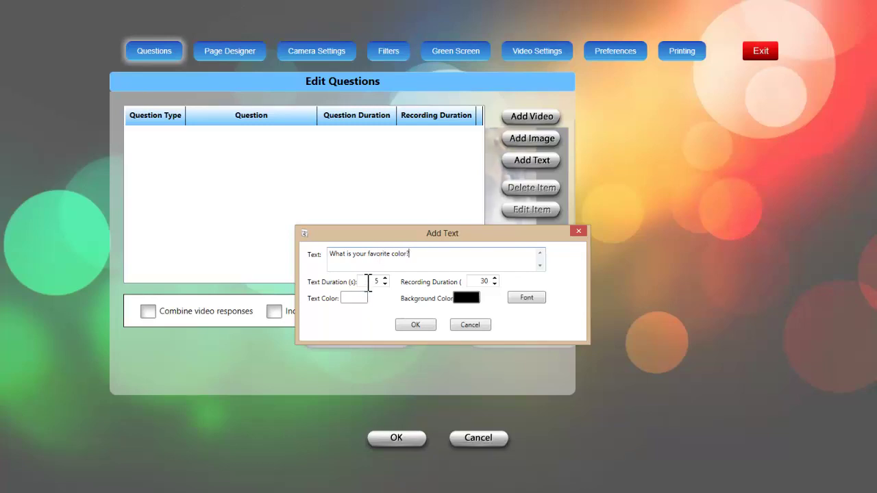
Keep the 5 and 30 durations, save the new question, and select it in the list.
left_click(372, 281)
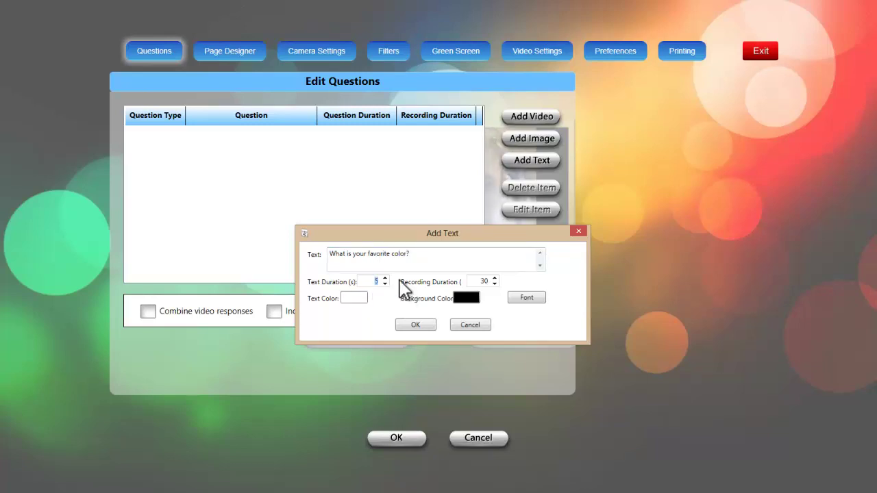
left_click(478, 279)
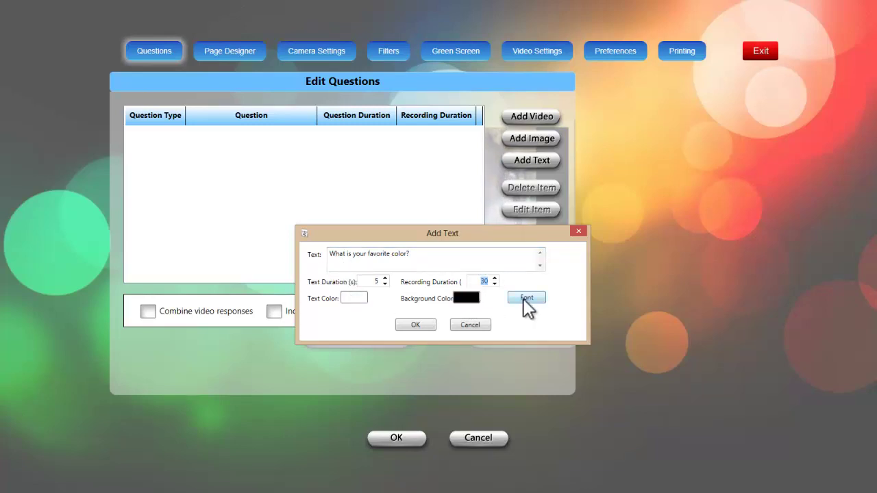
left_click(416, 325)
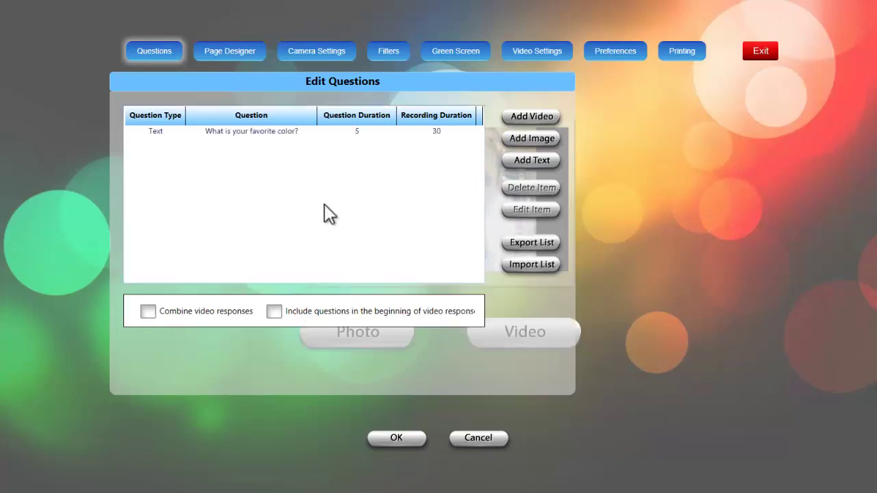
left_click(274, 133)
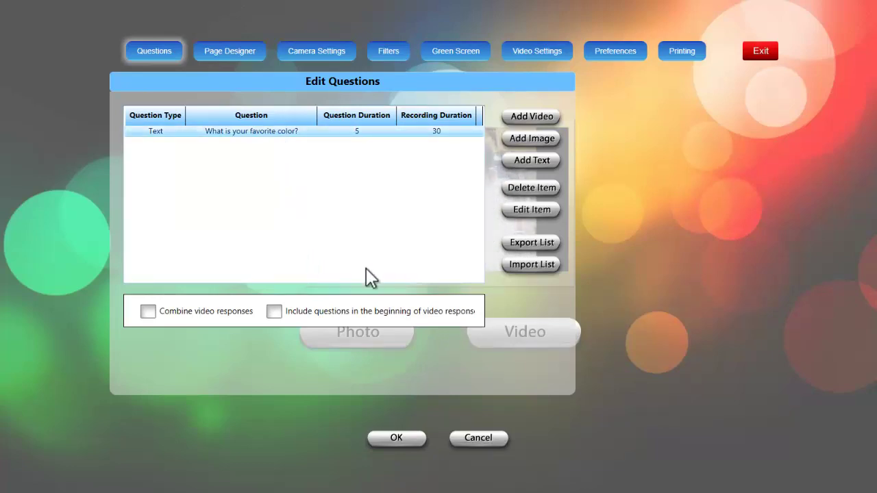
Save settings, record a video answer to the favorite-color question, and finish without sharing.
left_click(397, 439)
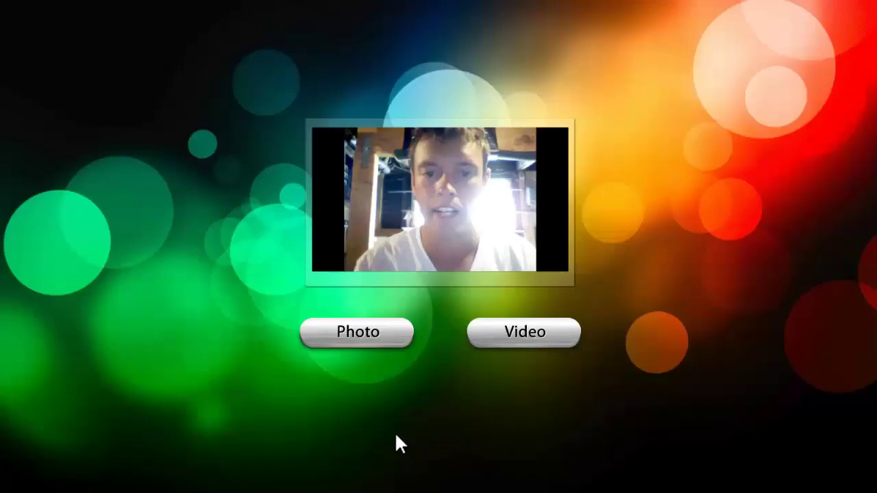
left_click(510, 335)
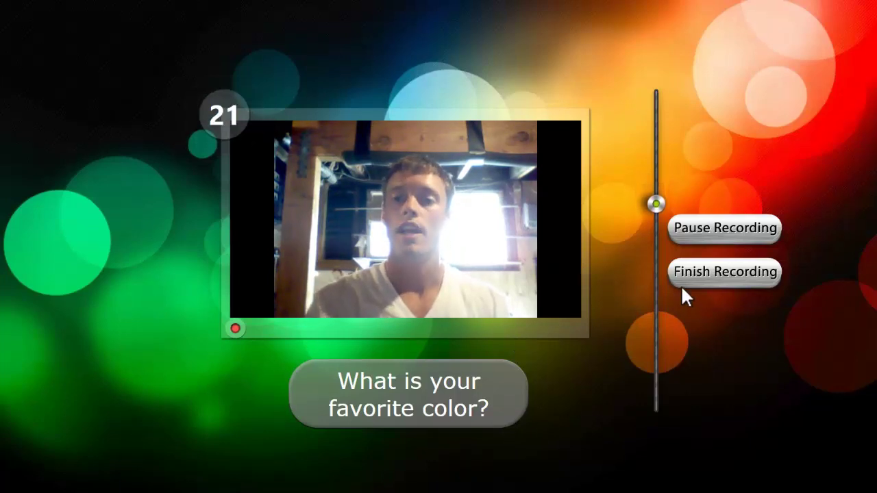
left_click(697, 273)
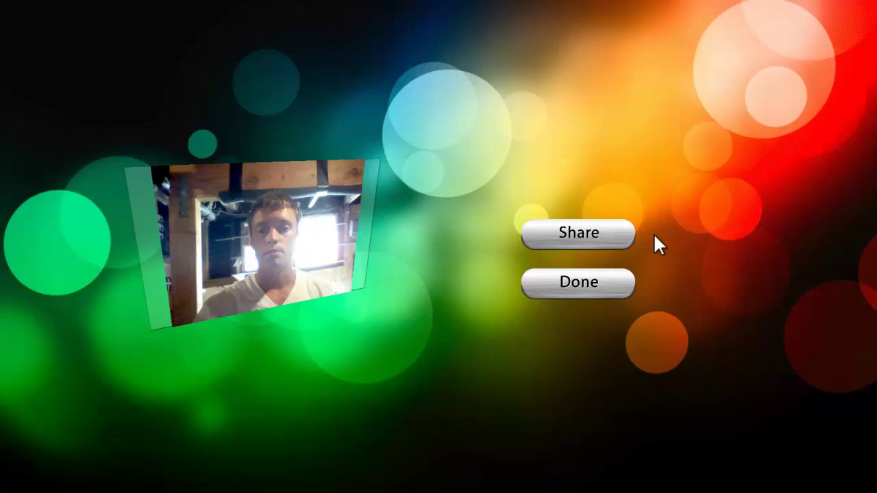
left_click(596, 283)
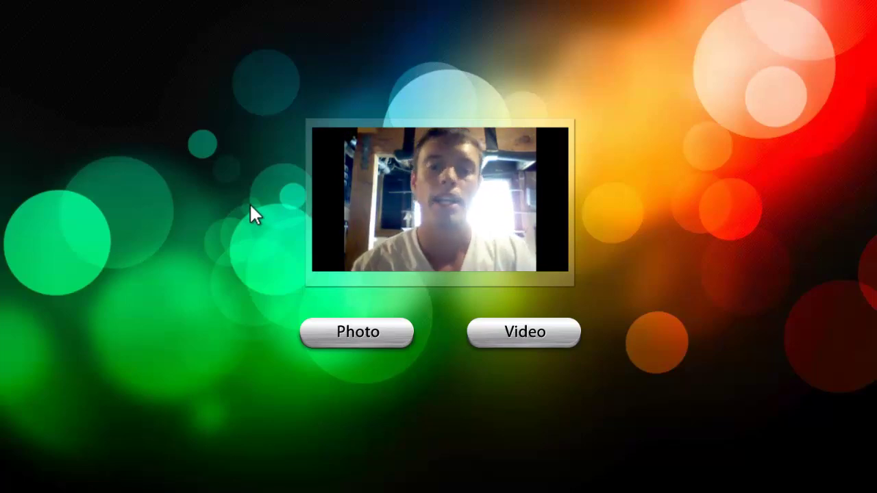
key("ctrl+s")
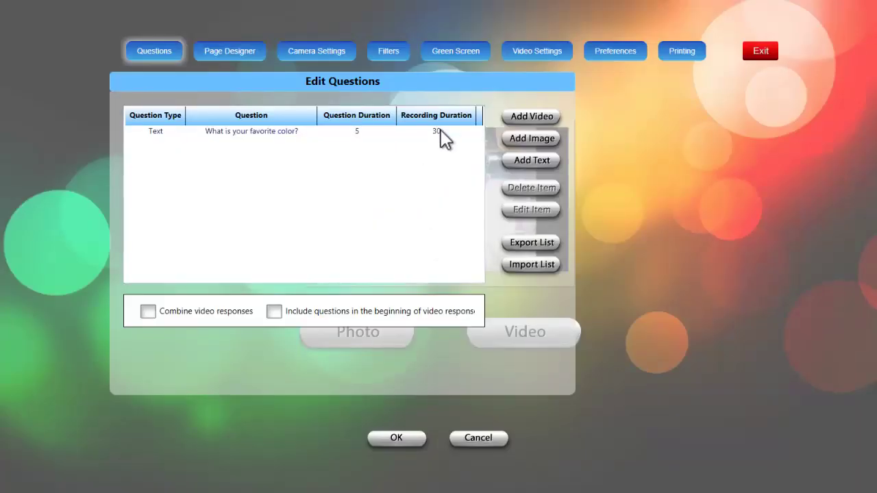
left_click(593, 53)
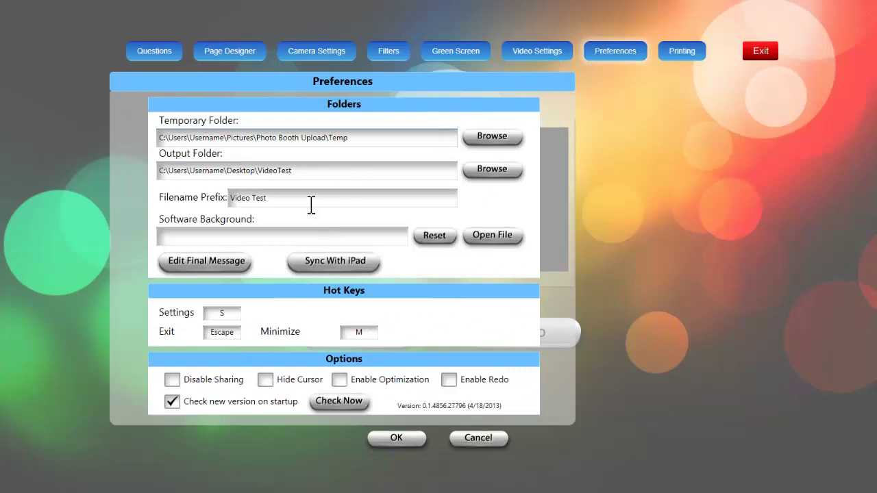
left_click_drag(309, 198, 199, 197)
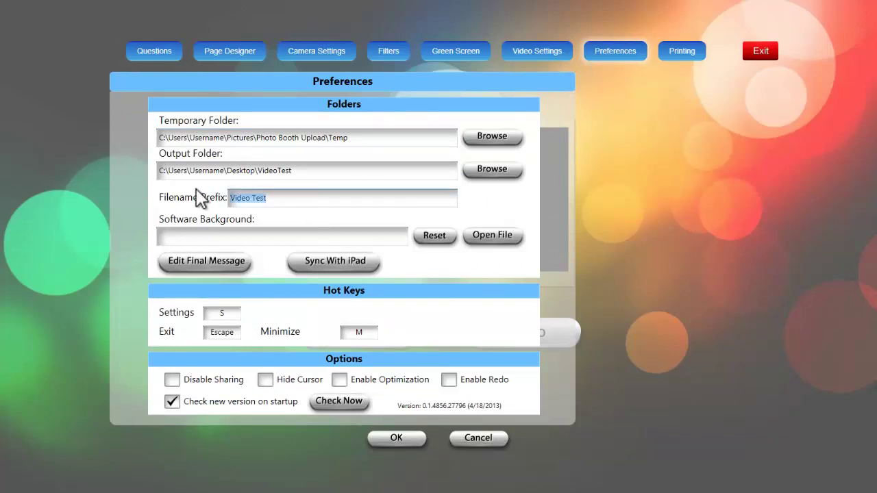
left_click(281, 197)
left_click_drag(304, 176, 142, 163)
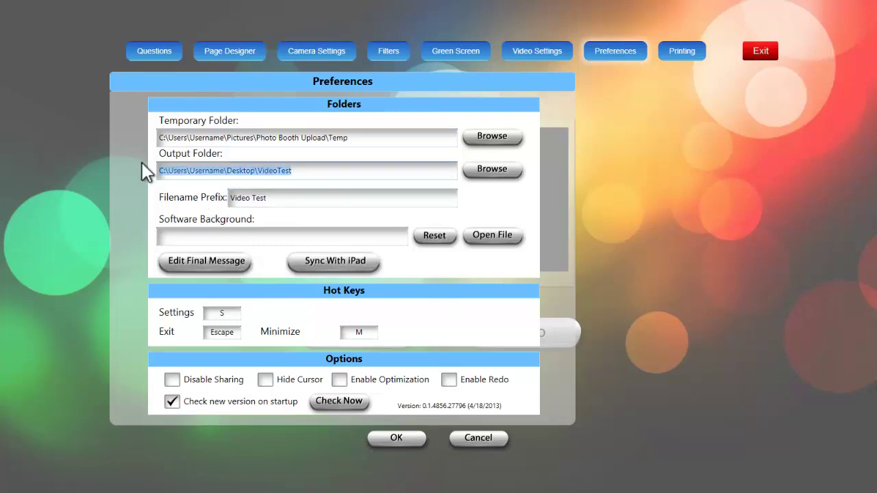
left_click(311, 176)
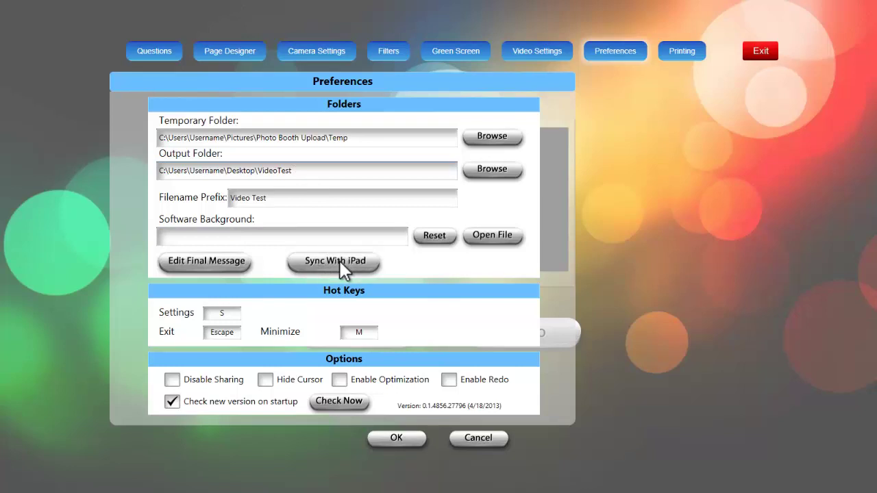
left_click(403, 439)
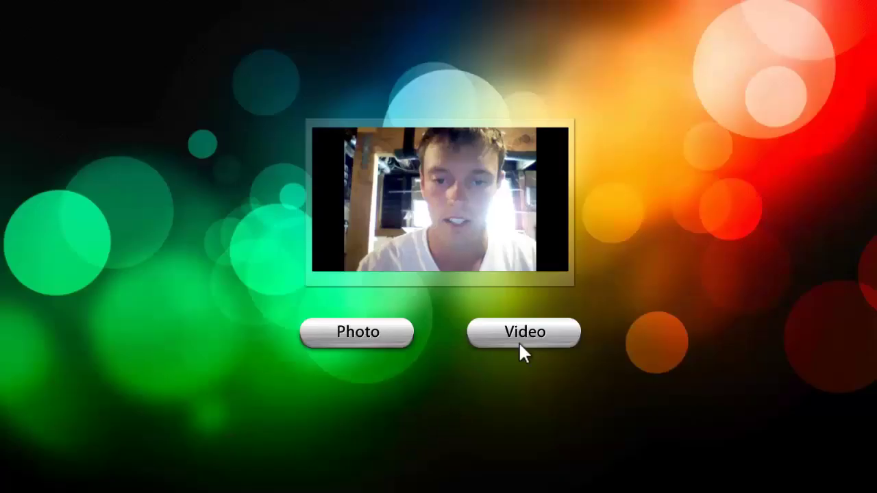
Exit the booth, open VideoTest\thumbs, play one Video Test clip, then close Explorer.
key("Escape")
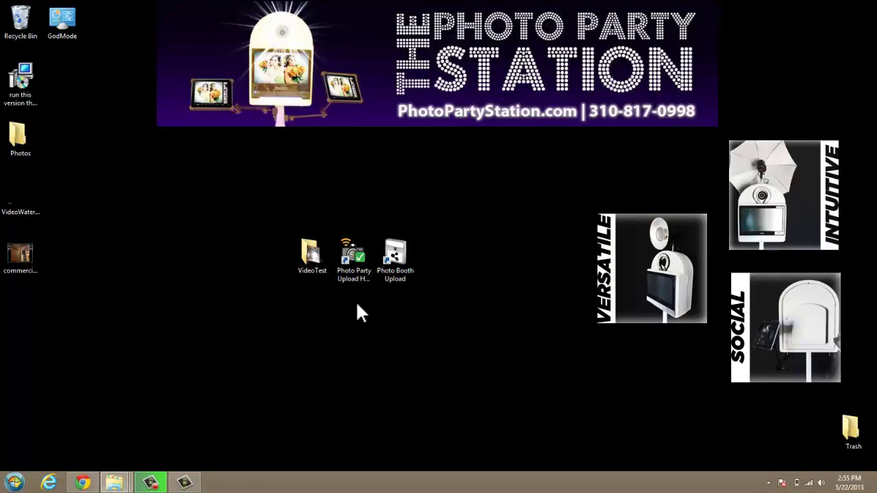
double_click(306, 263)
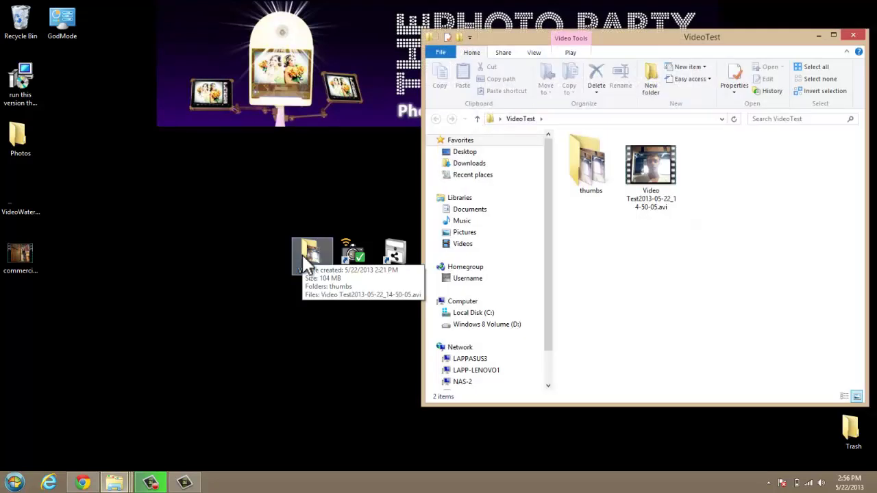
double_click(581, 166)
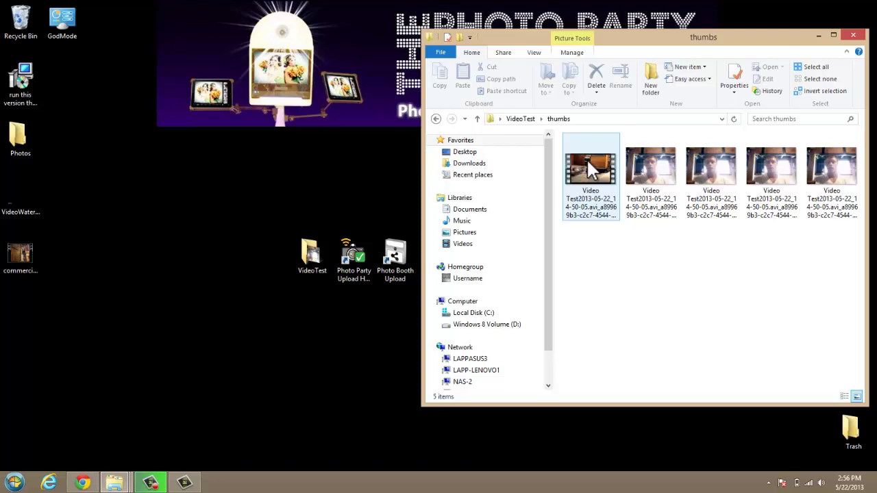
double_click(586, 158)
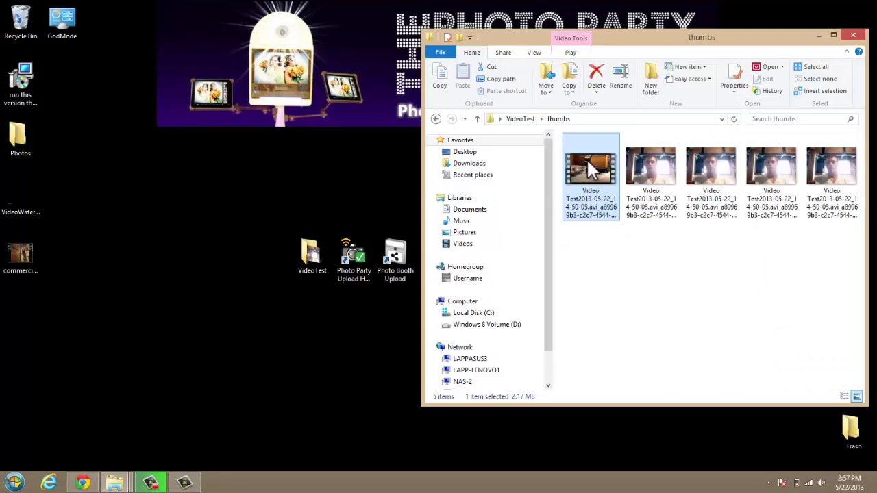
left_click(859, 41)
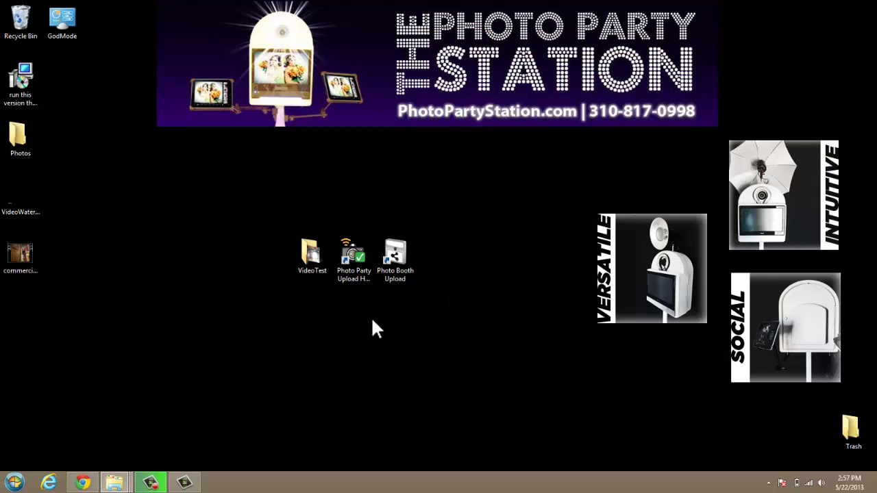